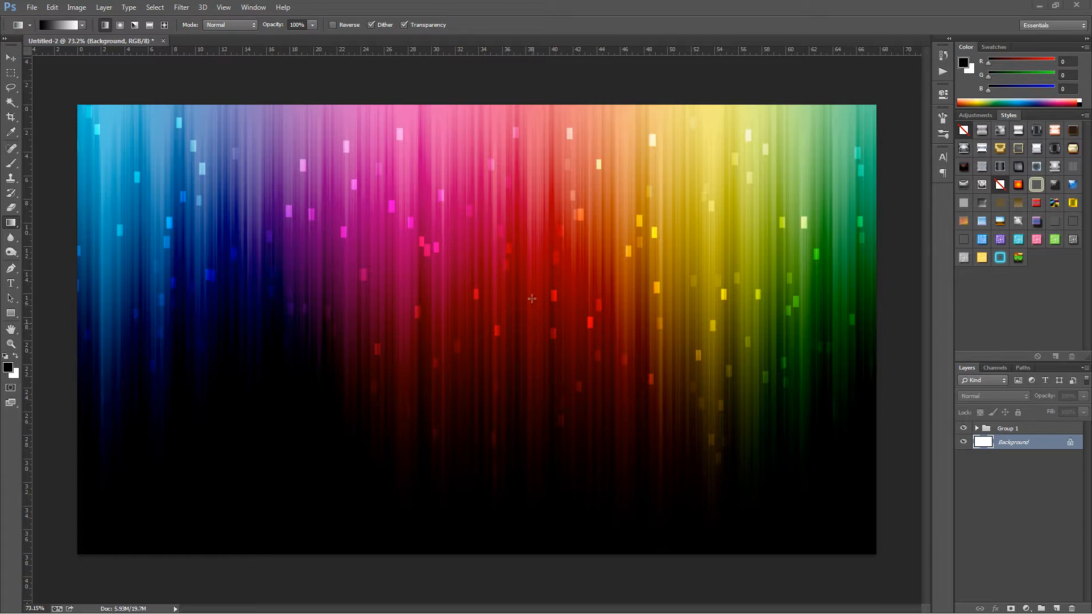
click(30, 8)
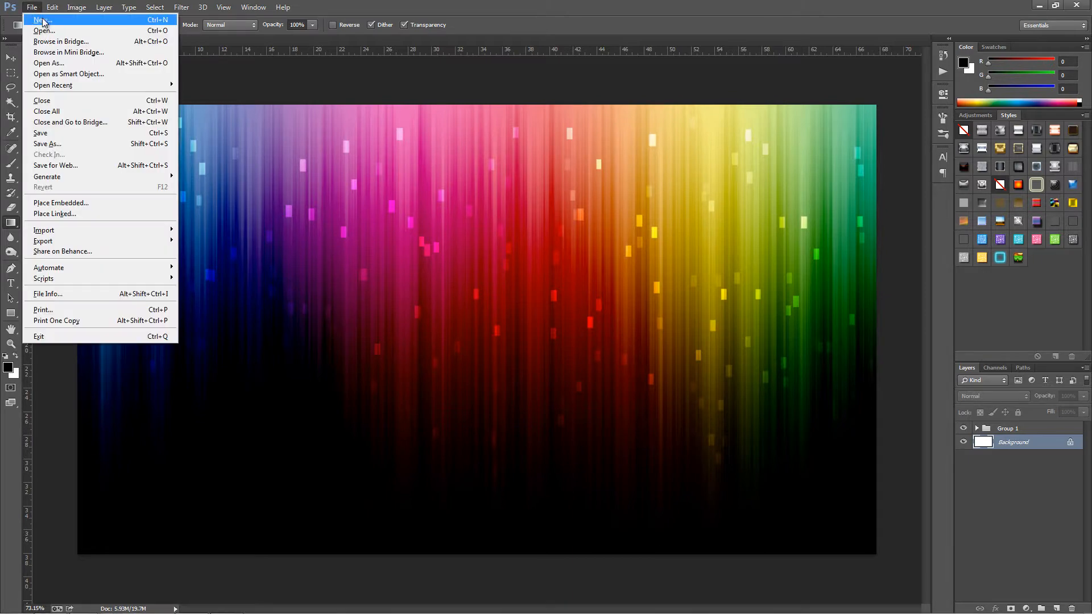
click(43, 20)
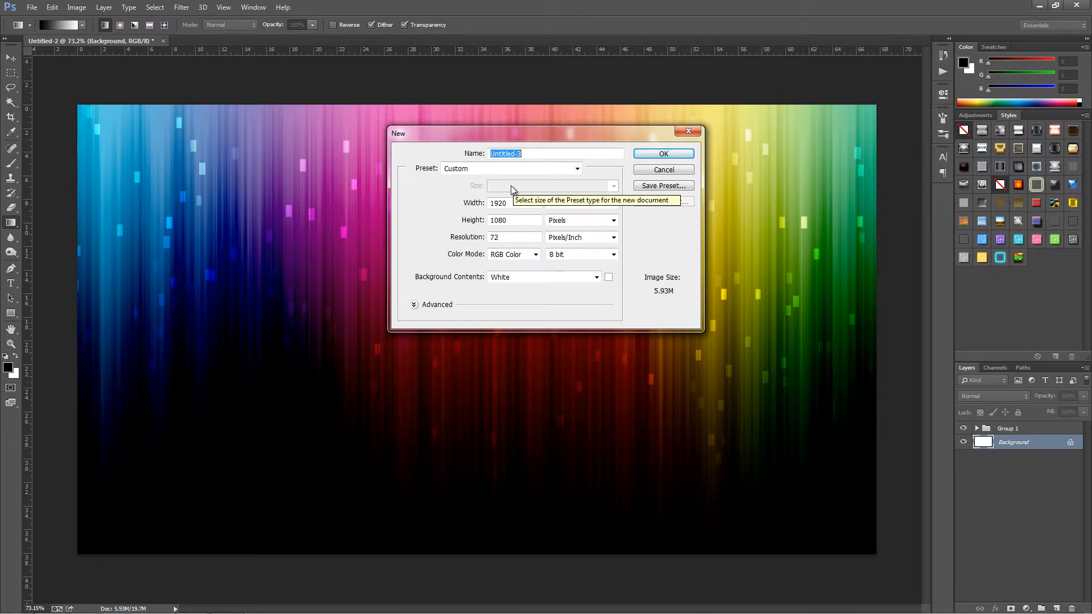
click(657, 172)
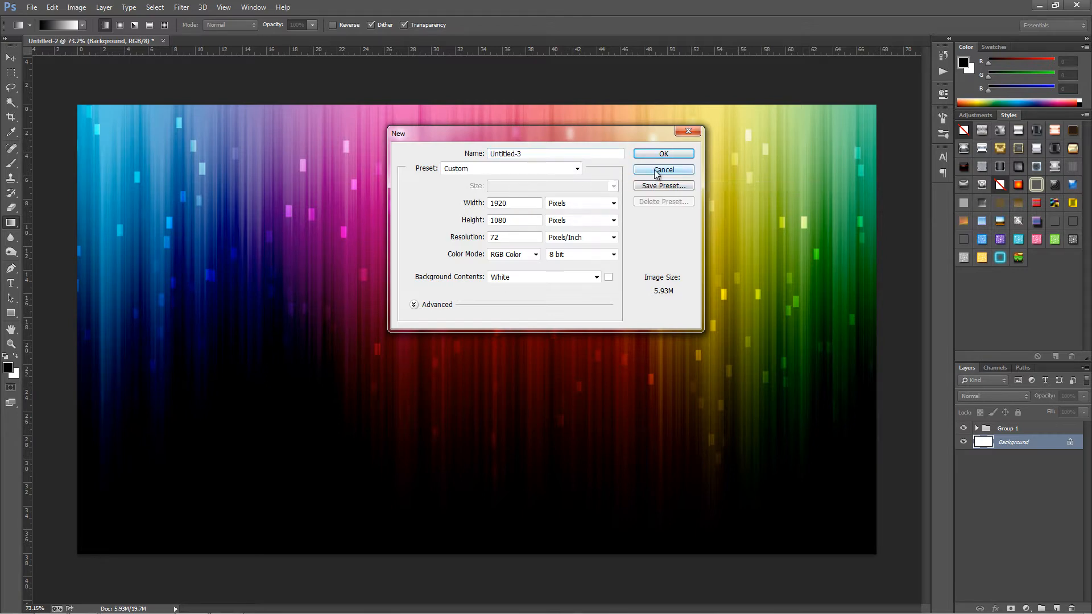
Hide Group 1 and fill the Background layer with a vertical gradient from black at the canvas bottom to white at the top.
click(963, 428)
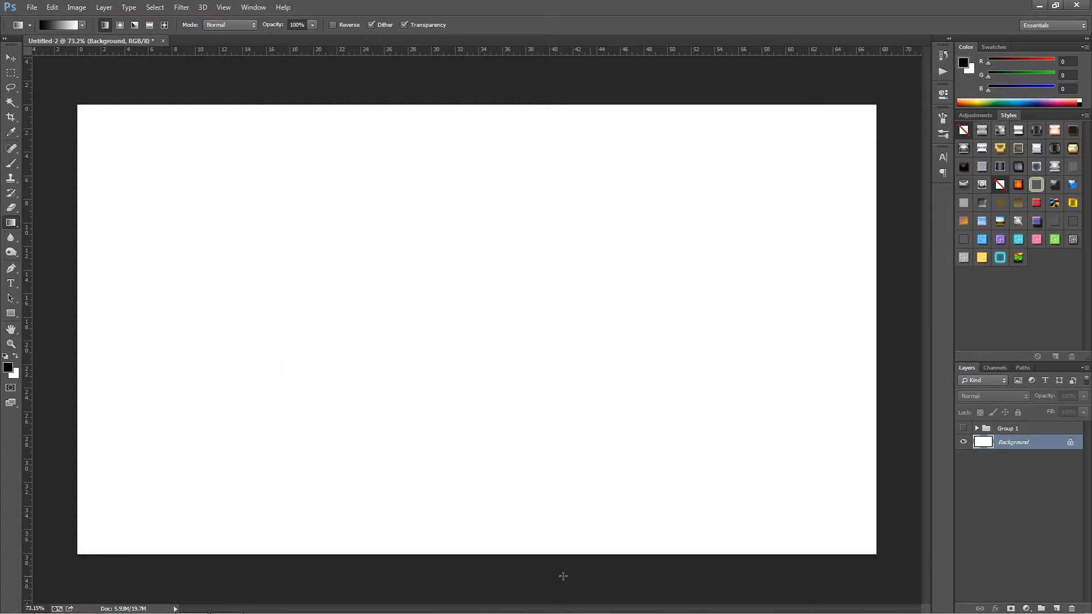
drag(452, 560, 448, 89)
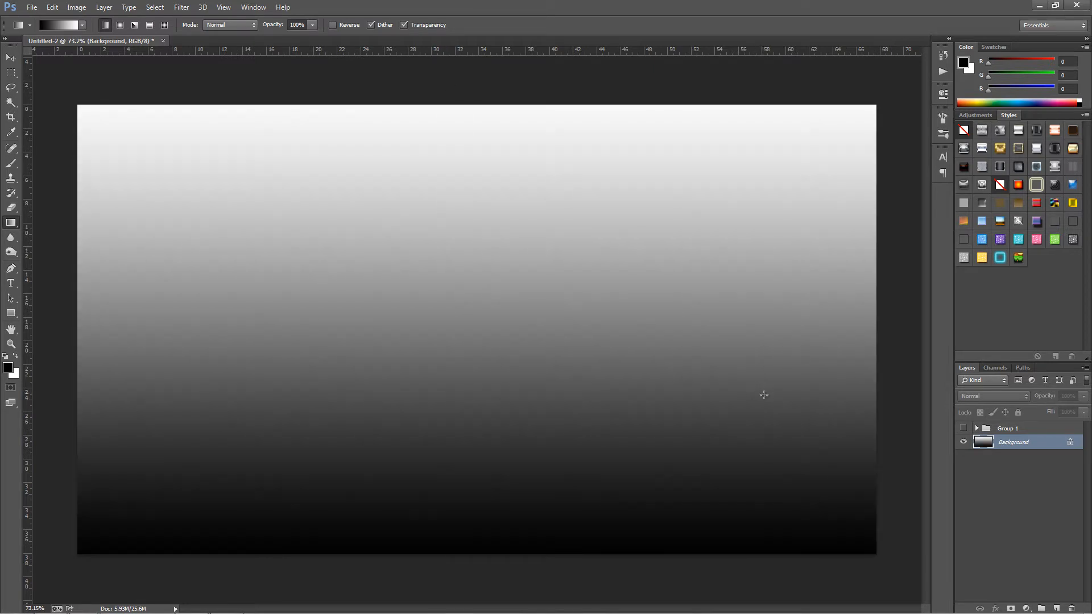
Apply the Wave filter to the Background with 10 generators, wavelength 10 to 120, amplitude 5 to 35, and the Square type.
click(183, 9)
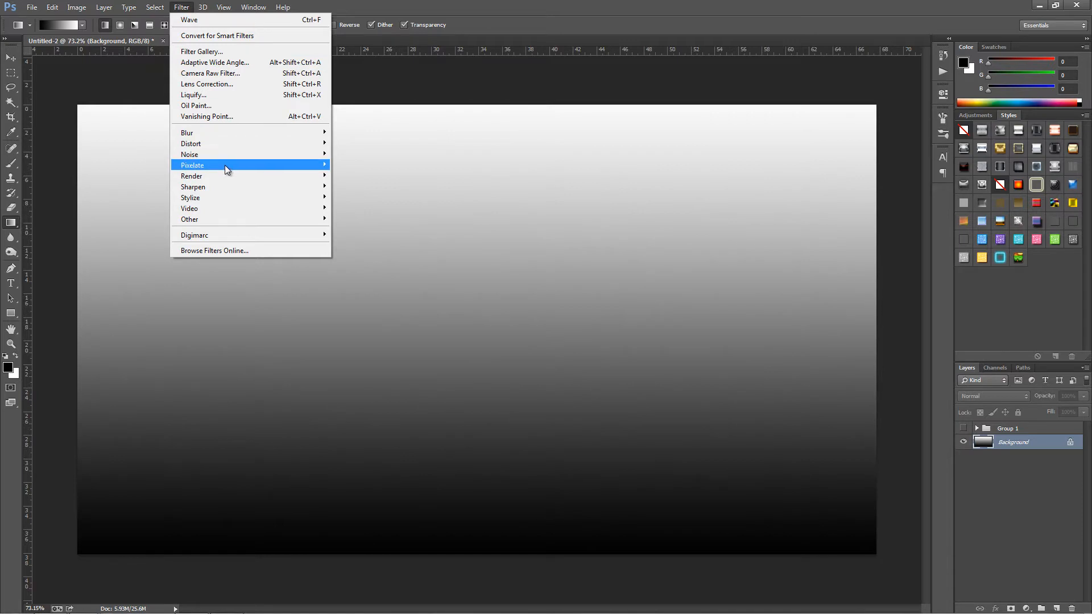
mouse_move(293, 142)
click(371, 220)
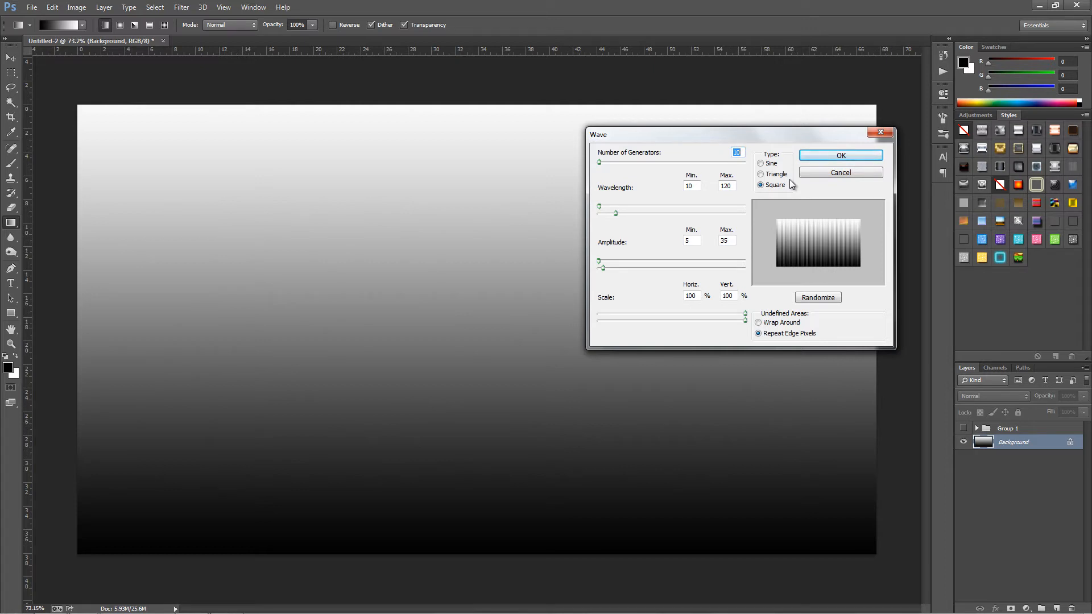
click(847, 158)
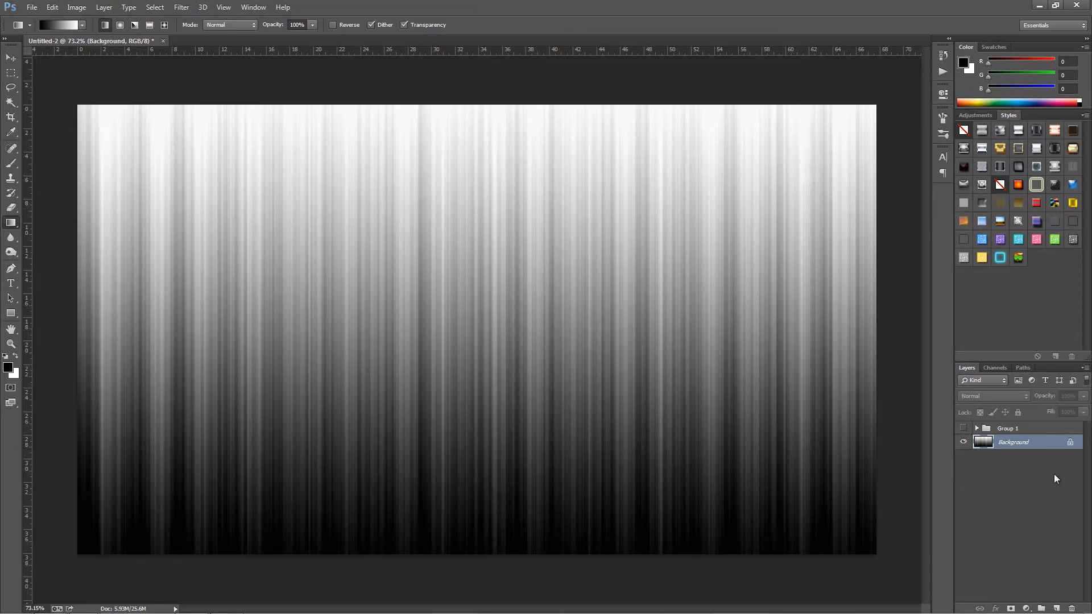
Convert the Background to a regular layer and give it a Gradient Overlay with the Linear Burn blend mode.
key(ctrl+shift+n)
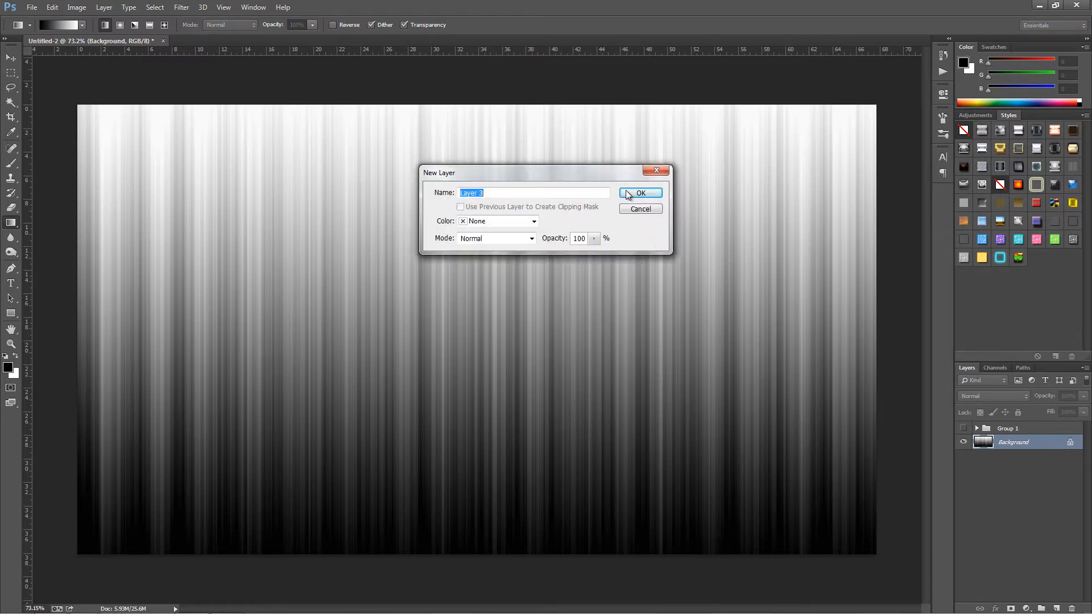
click(653, 193)
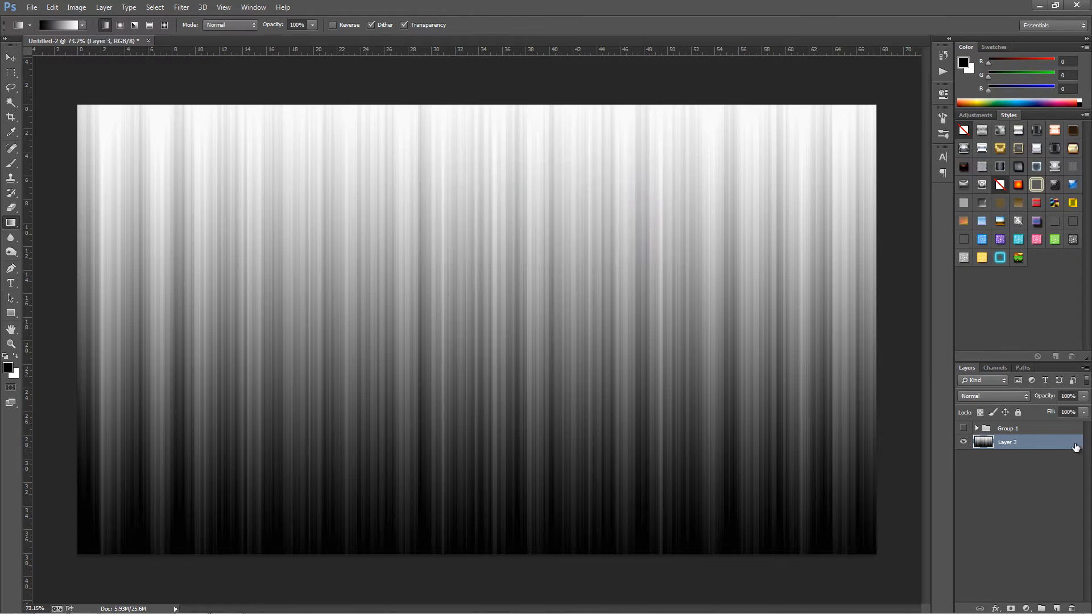
double_click(1059, 444)
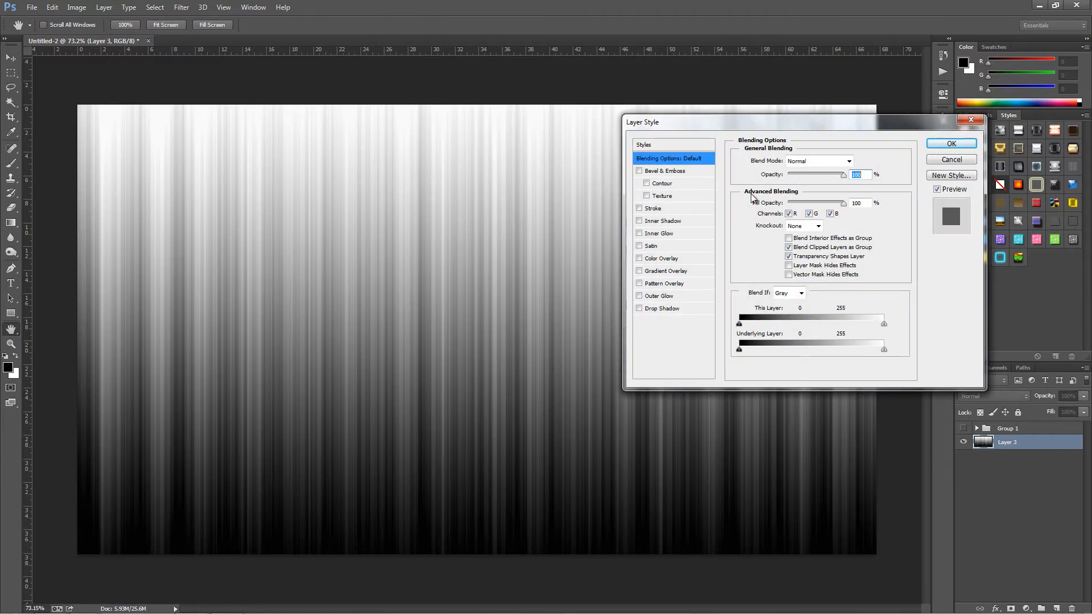
click(668, 272)
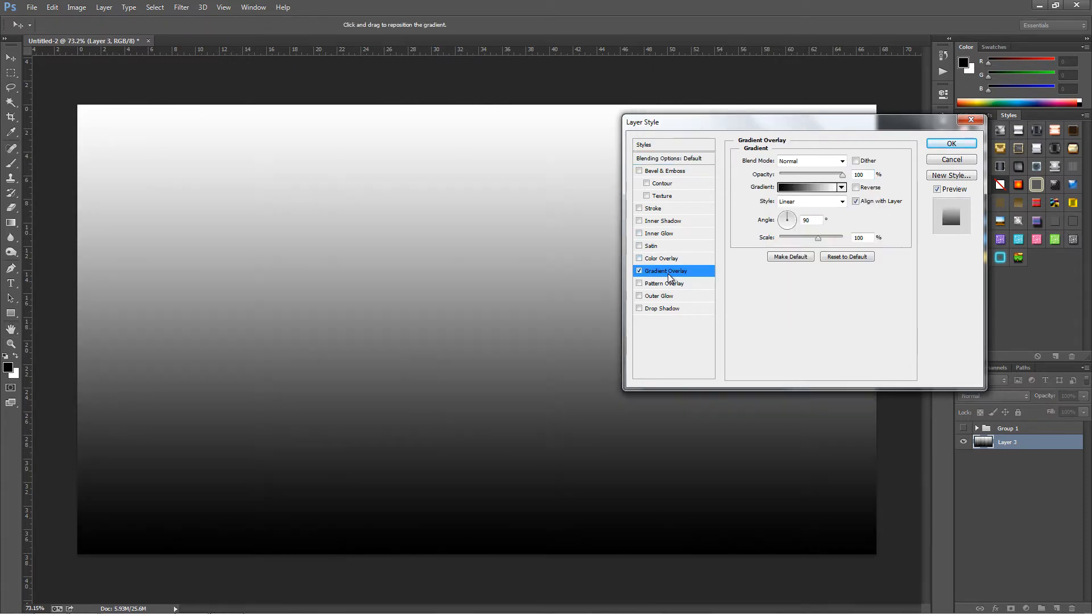
click(830, 162)
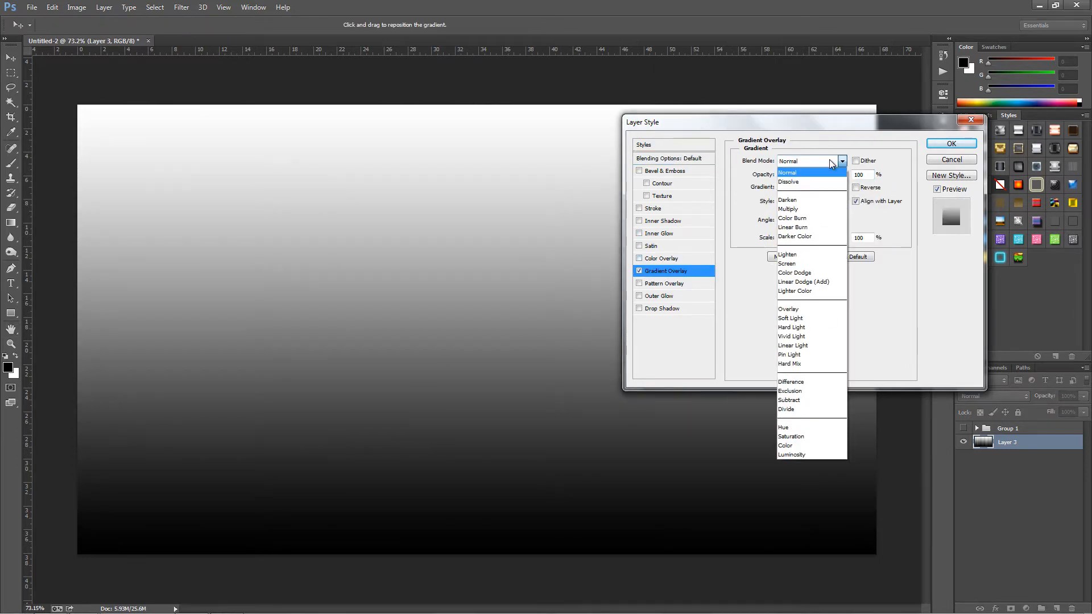
click(803, 227)
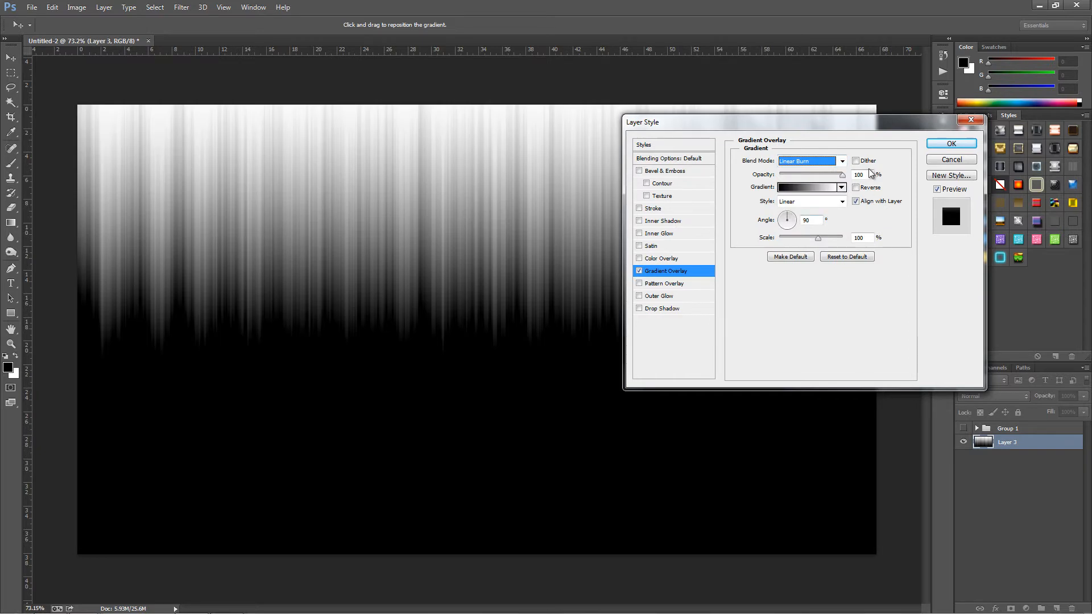
Set the Gradient Overlay's opacity to 80% and its angle to 0°.
click(860, 175)
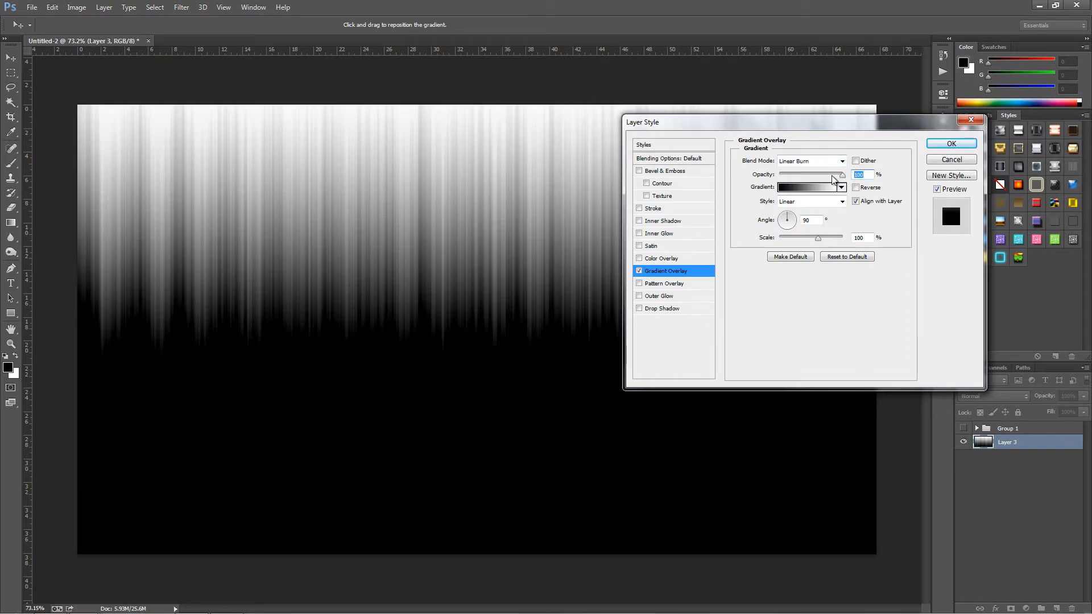
text(80)
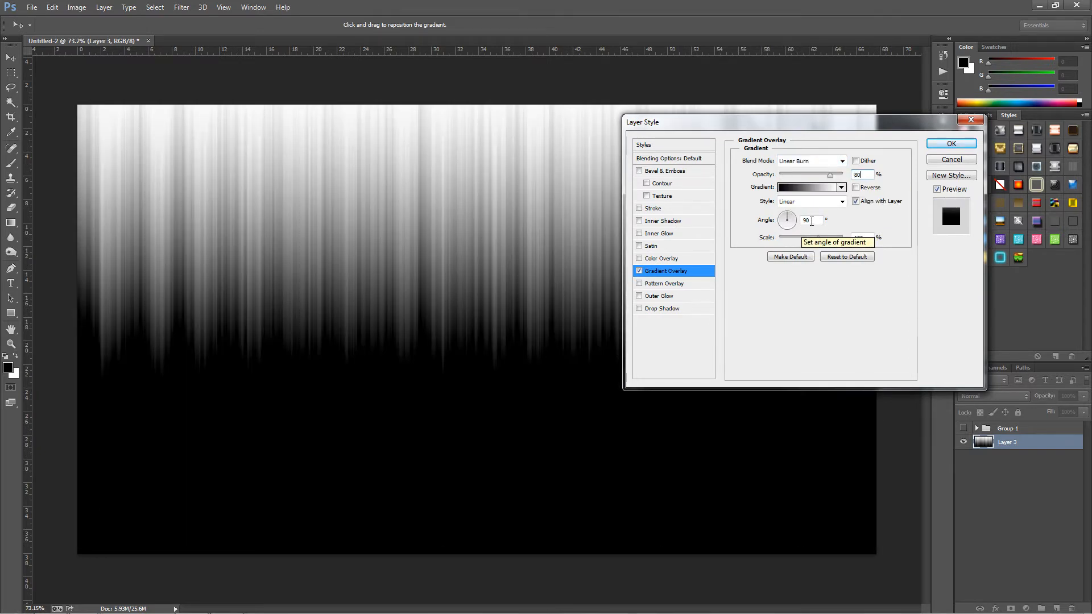
click(807, 220)
text(0)
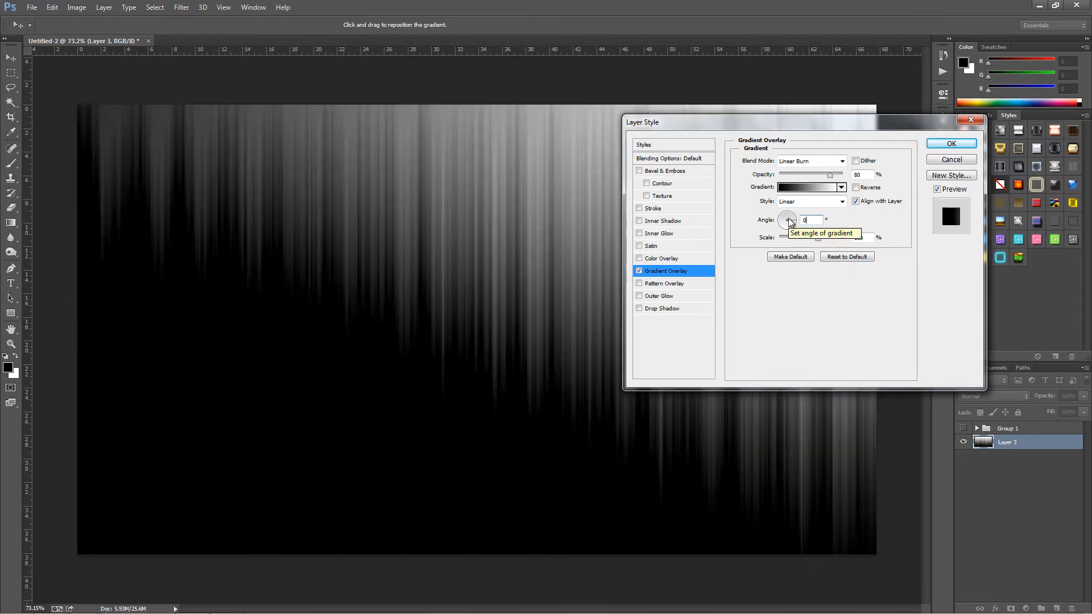
Load the Spectrums gradient set and apply its rainbow Spectrum preset to the Gradient Overlay, accepting the layer style.
click(813, 187)
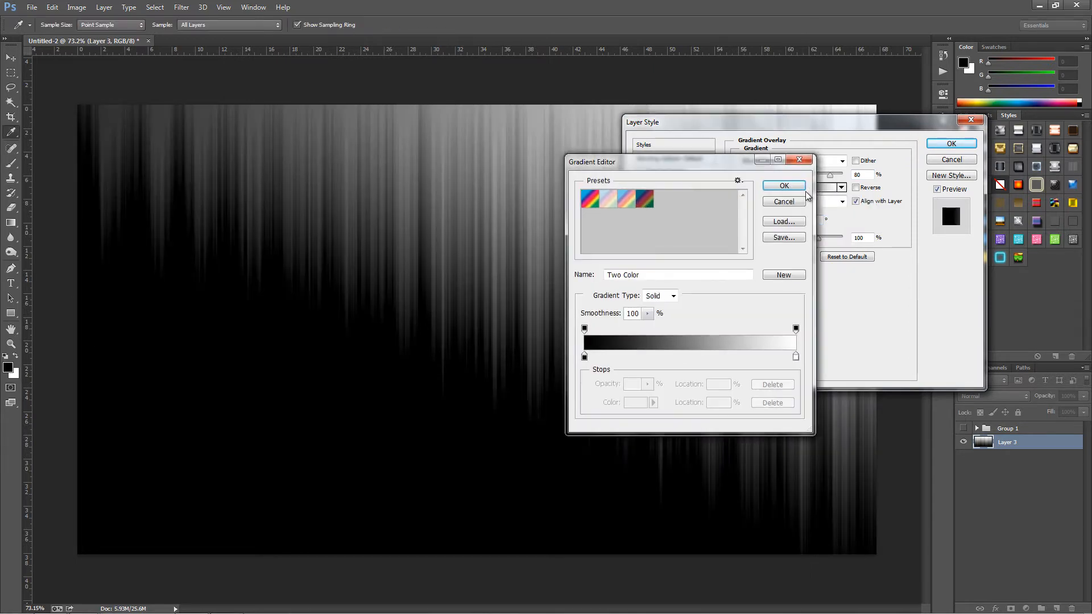
click(739, 182)
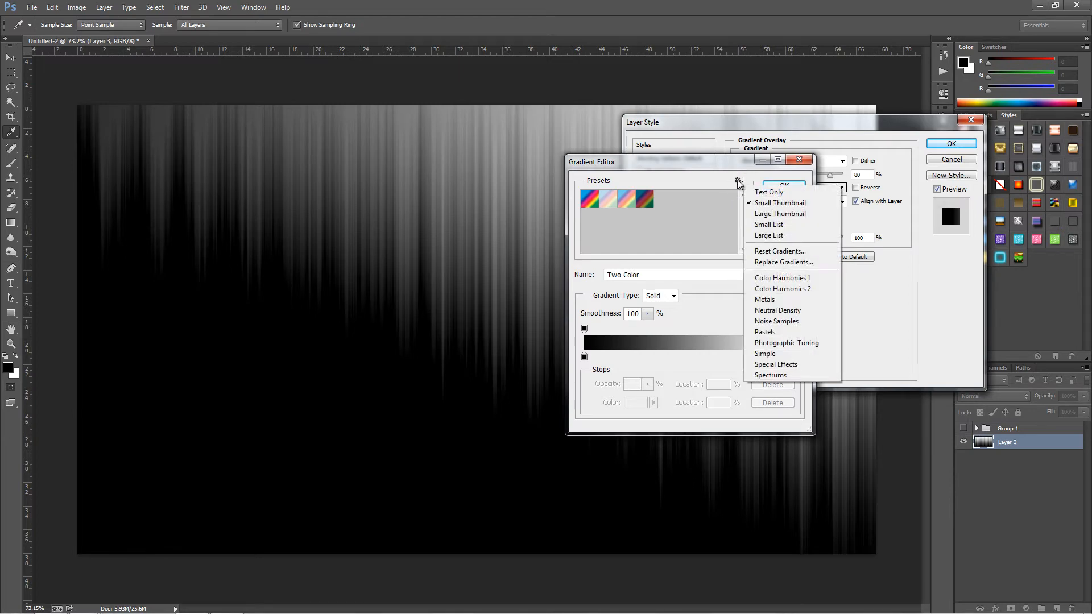
click(776, 375)
click(501, 234)
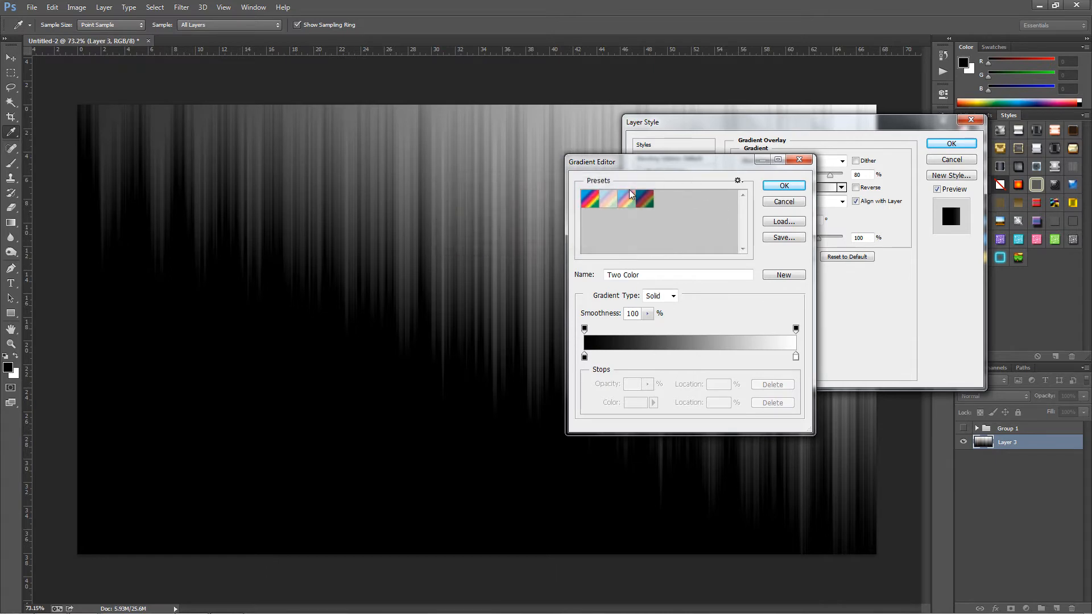
click(590, 199)
click(783, 183)
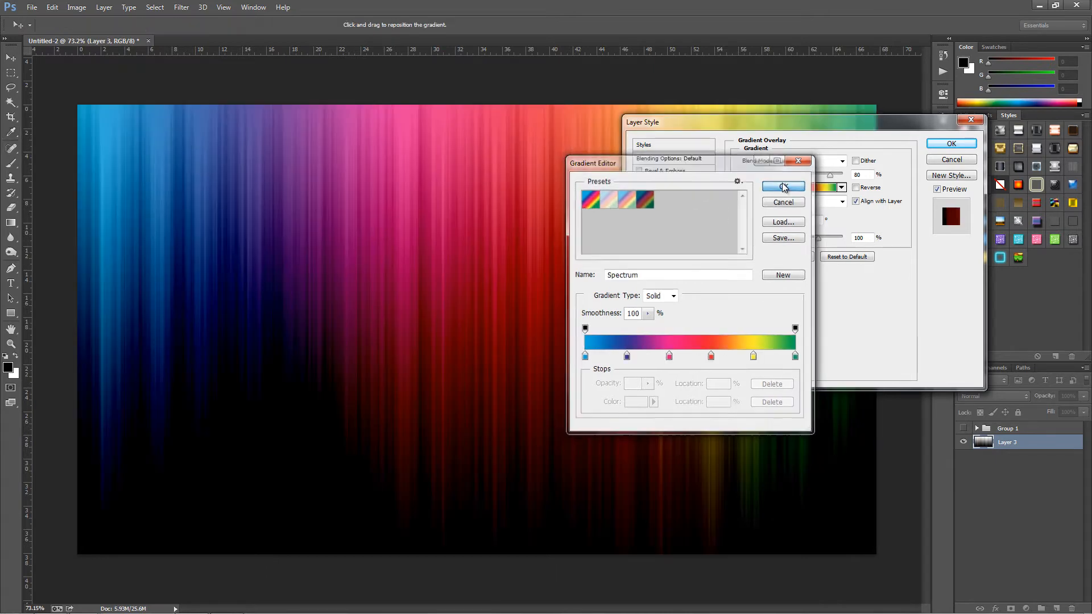
click(951, 144)
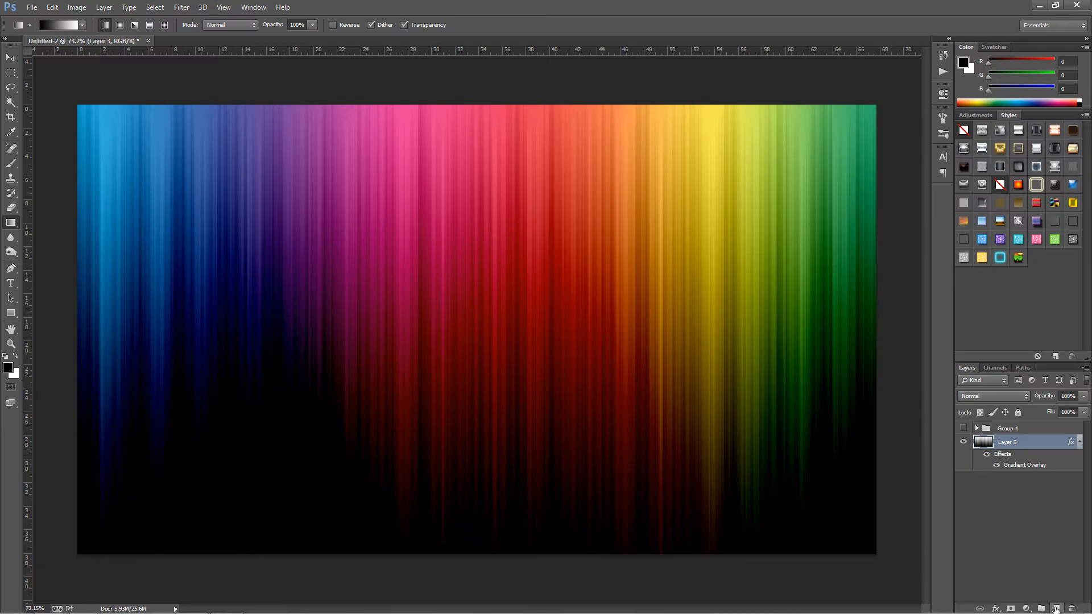
Add a new layer with a vertical gradient, black at the bottom to white at the top, and blend it as Soft Light.
click(1054, 609)
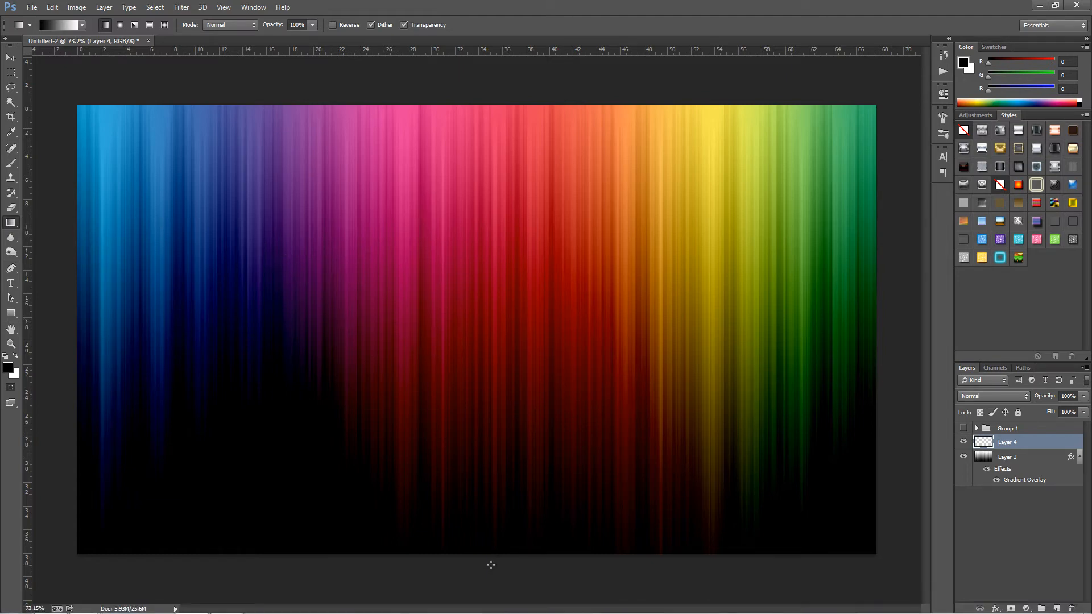
drag(490, 564, 488, 98)
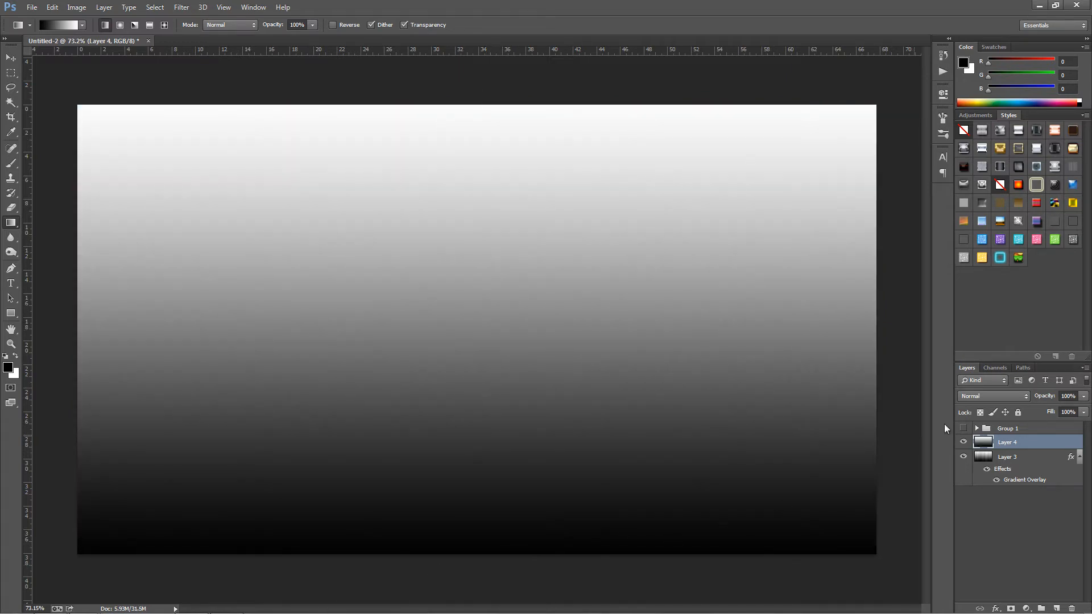
click(984, 396)
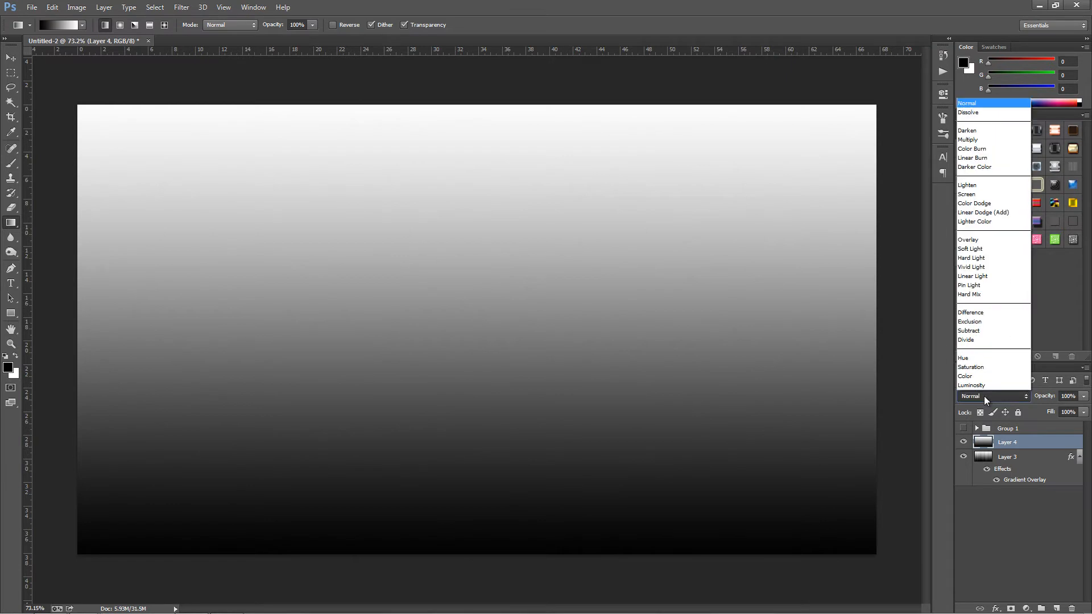
click(988, 248)
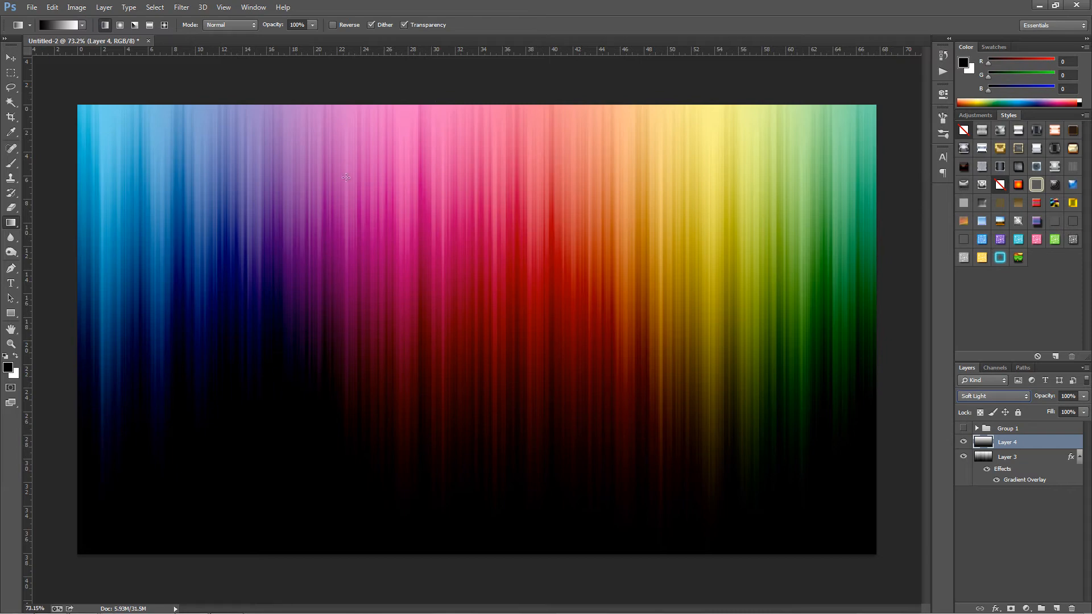
Create a new document 50 pixels wide and 100 pixels high, and fill it with black.
click(31, 7)
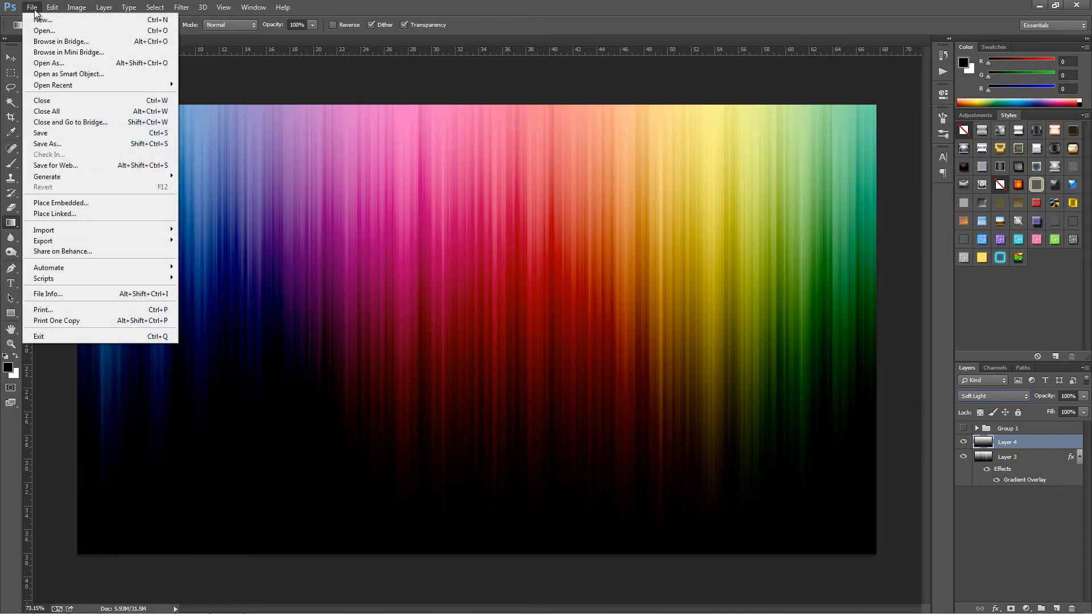
click(41, 21)
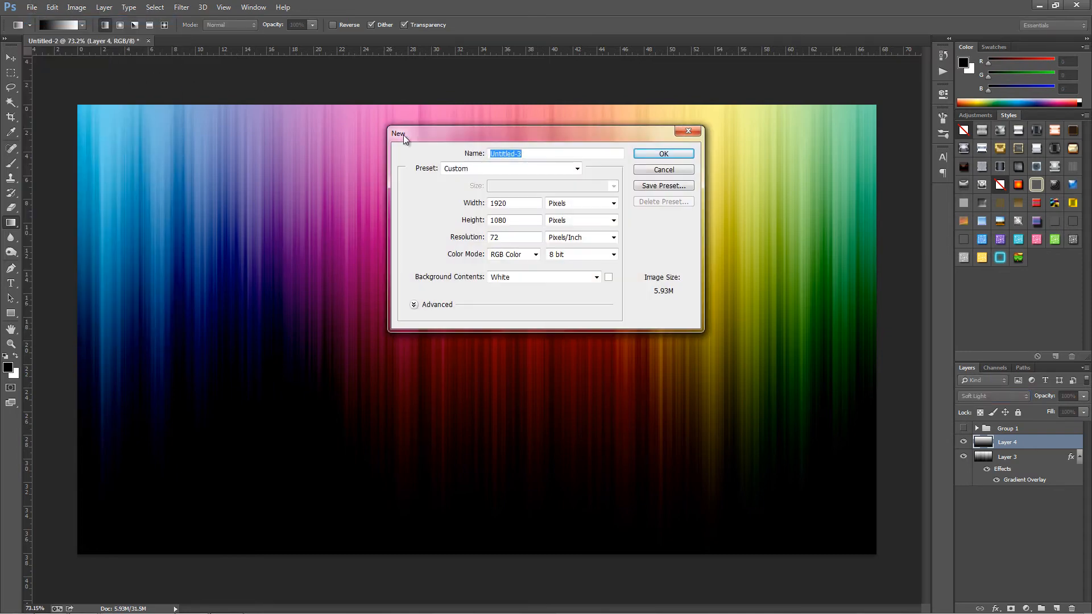
click(515, 203)
drag(458, 194, 398, 186)
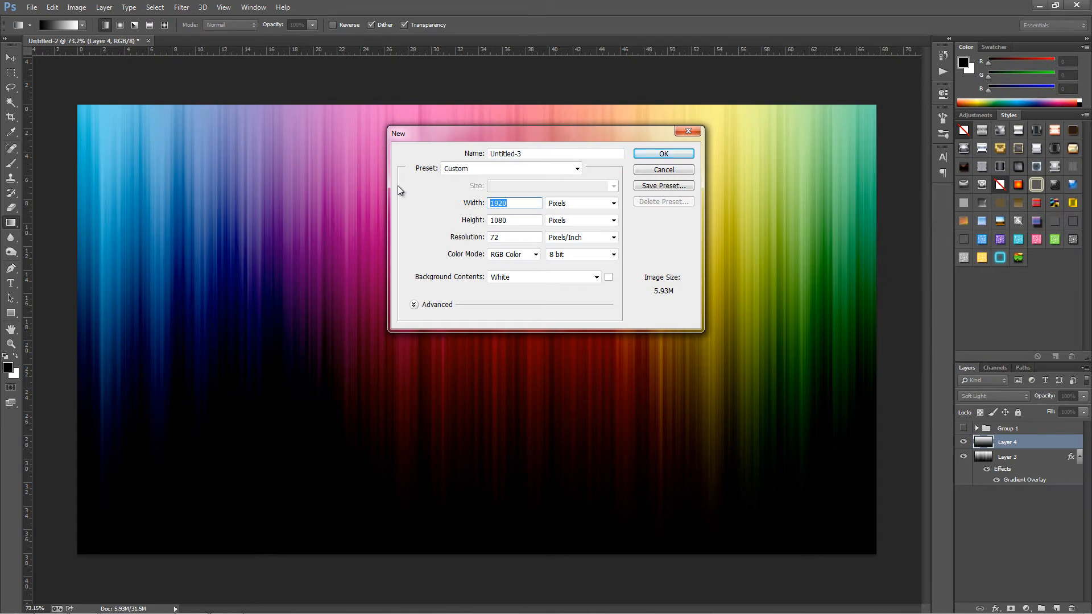
text(50)
drag(507, 216, 427, 217)
text(100)
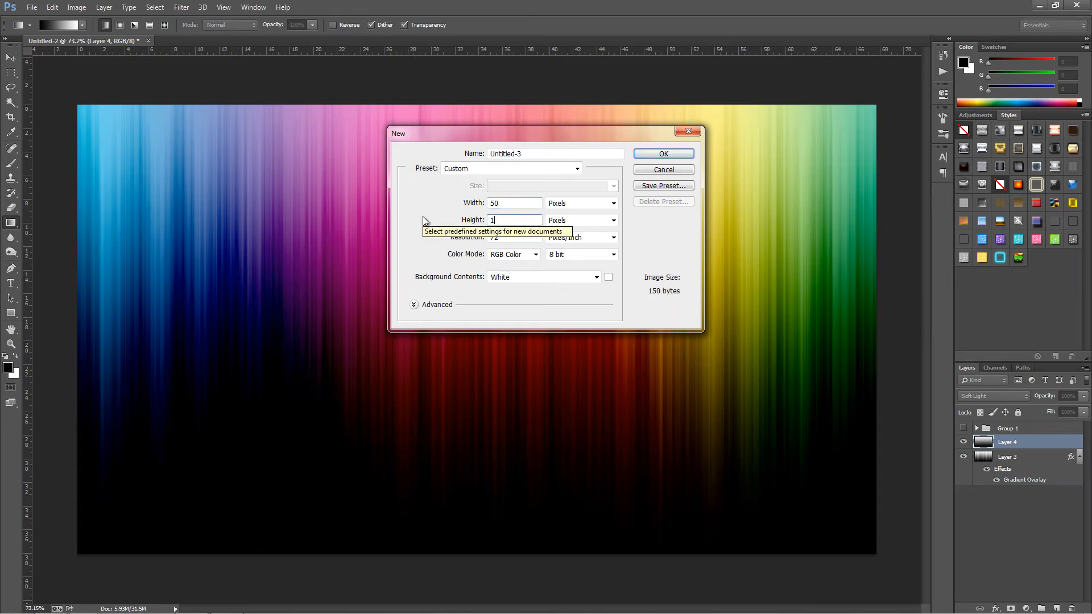
click(686, 155)
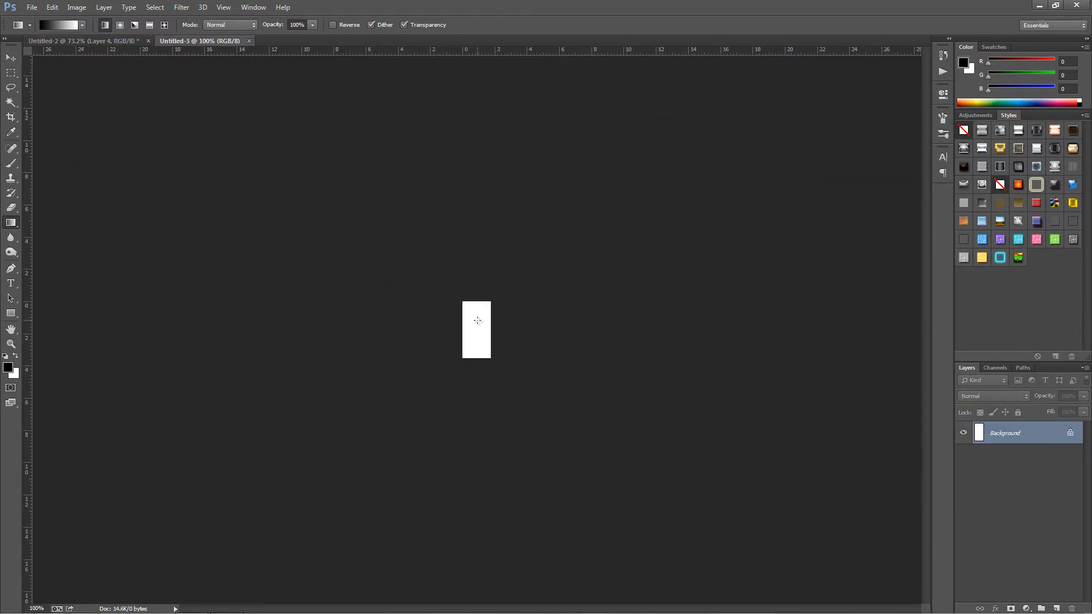
key(alt+BackSpace)
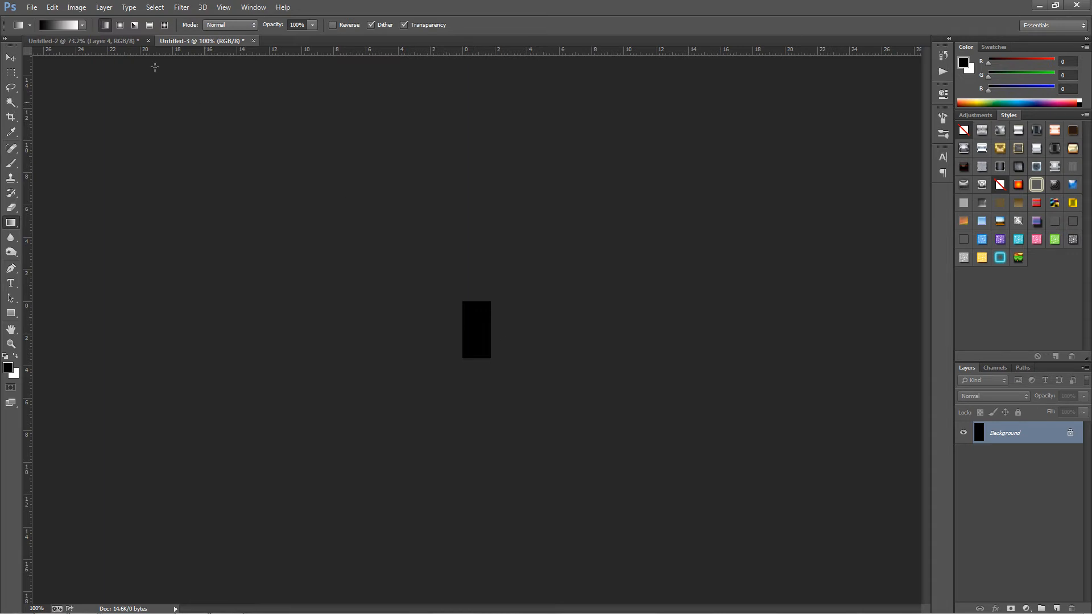
click(52, 7)
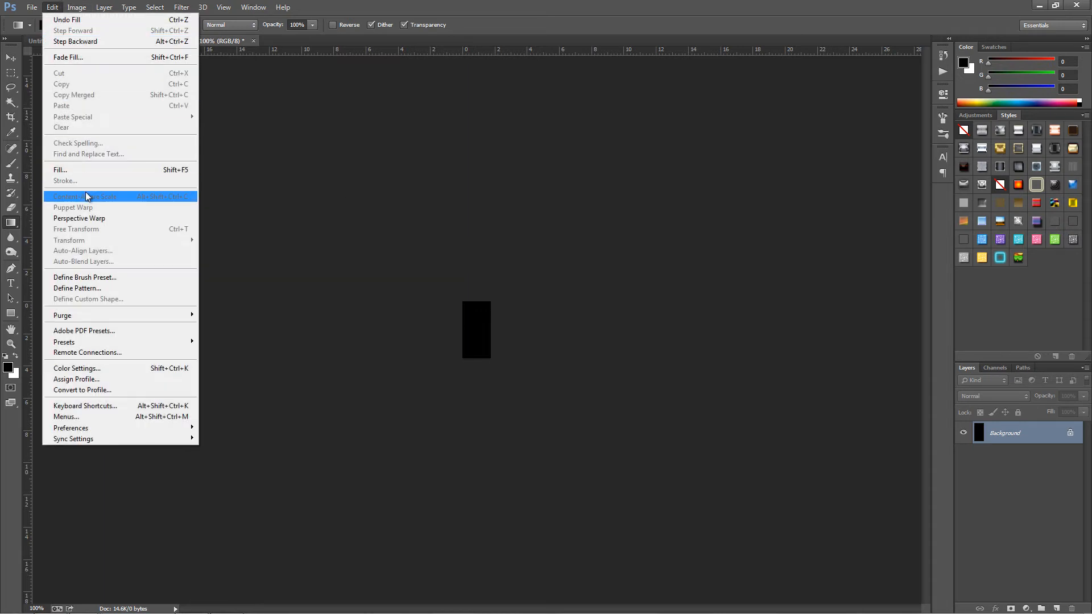
click(108, 277)
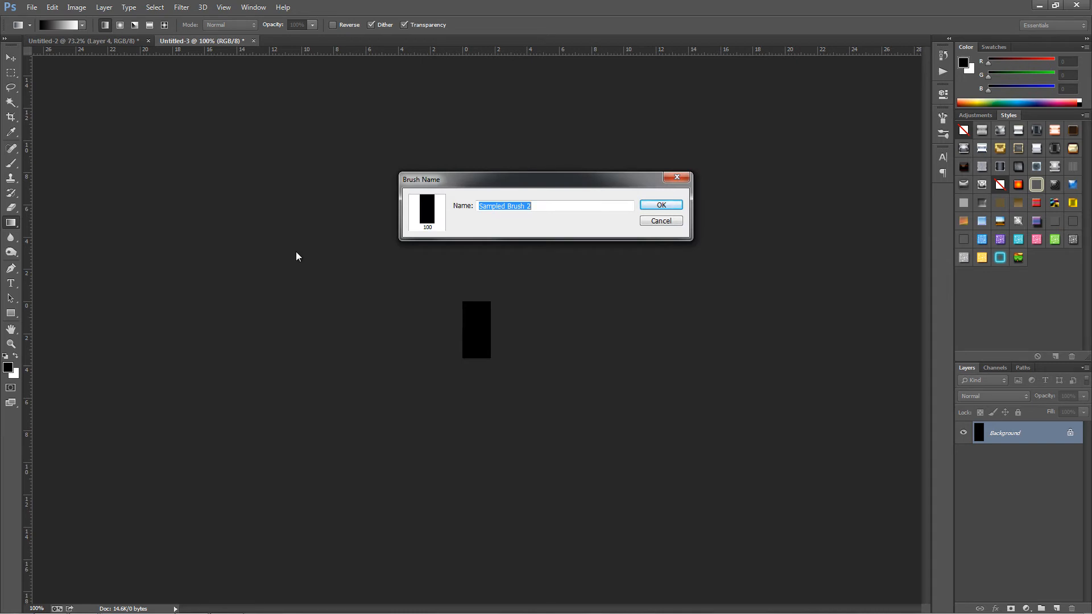
click(674, 223)
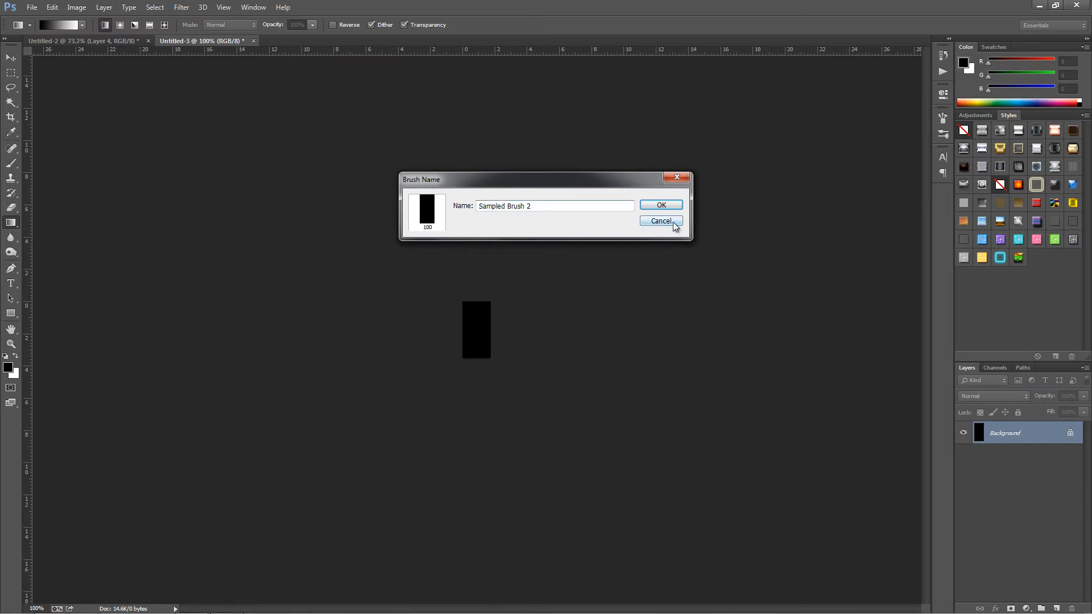
Return to the spectrum wallpaper document, activate the Brush tool and open its detailed brush settings.
click(107, 40)
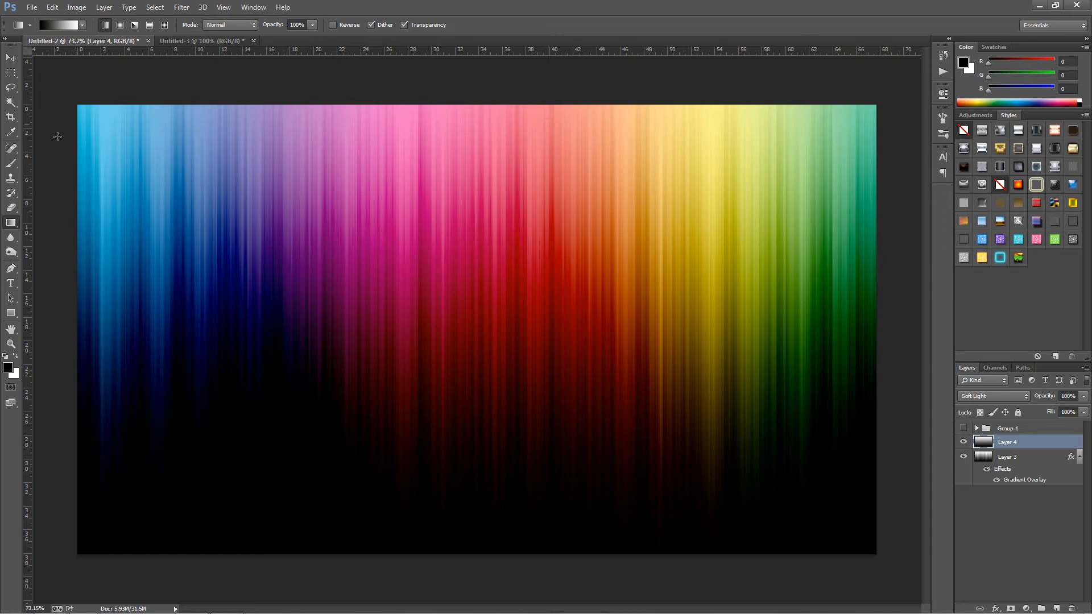
click(11, 163)
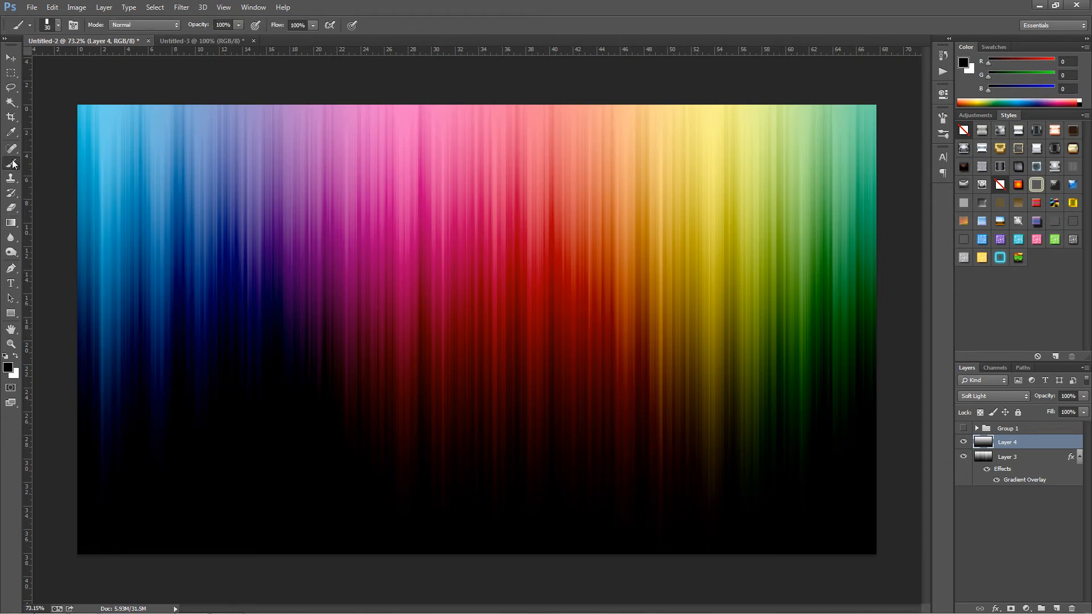
click(58, 25)
click(59, 25)
click(253, 8)
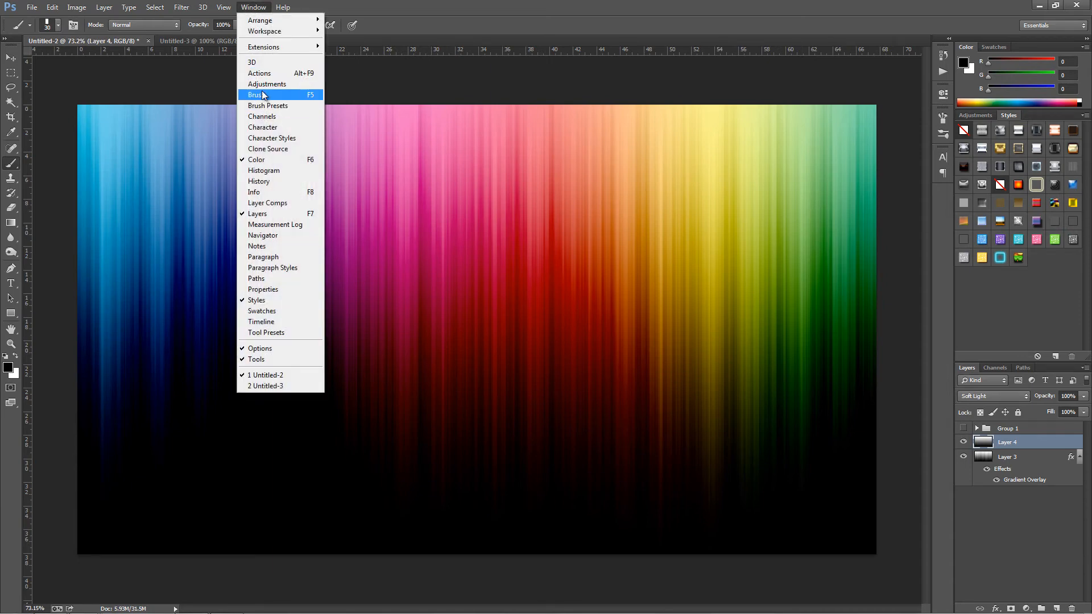
drag(938, 119, 941, 119)
click(942, 120)
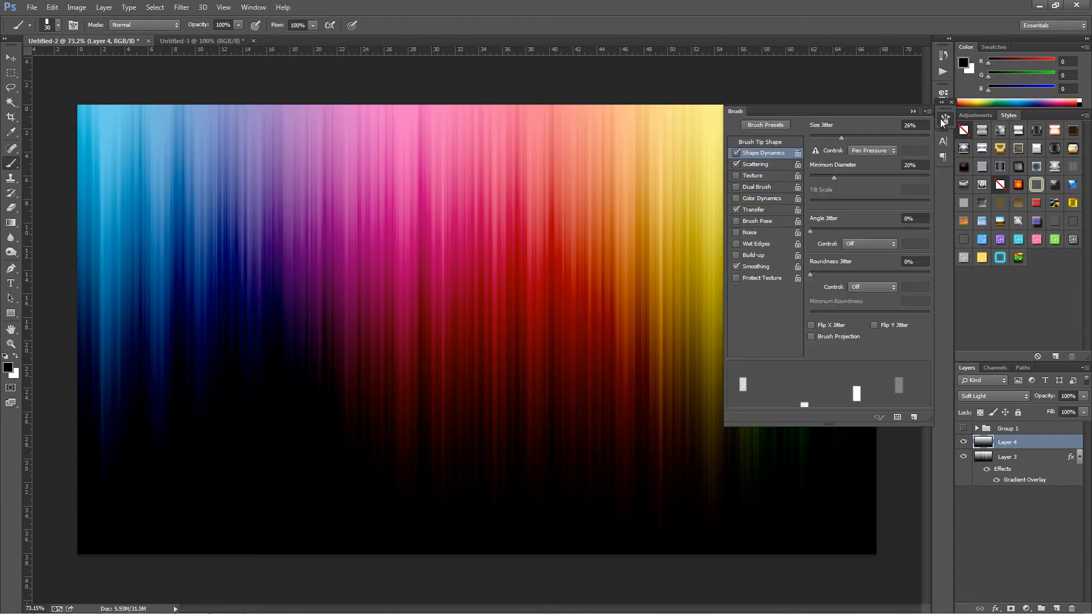
Examine the rectangular brush's tip shape, Shape Dynamics, Scattering and Transfer settings, and check the brush preset list.
click(771, 143)
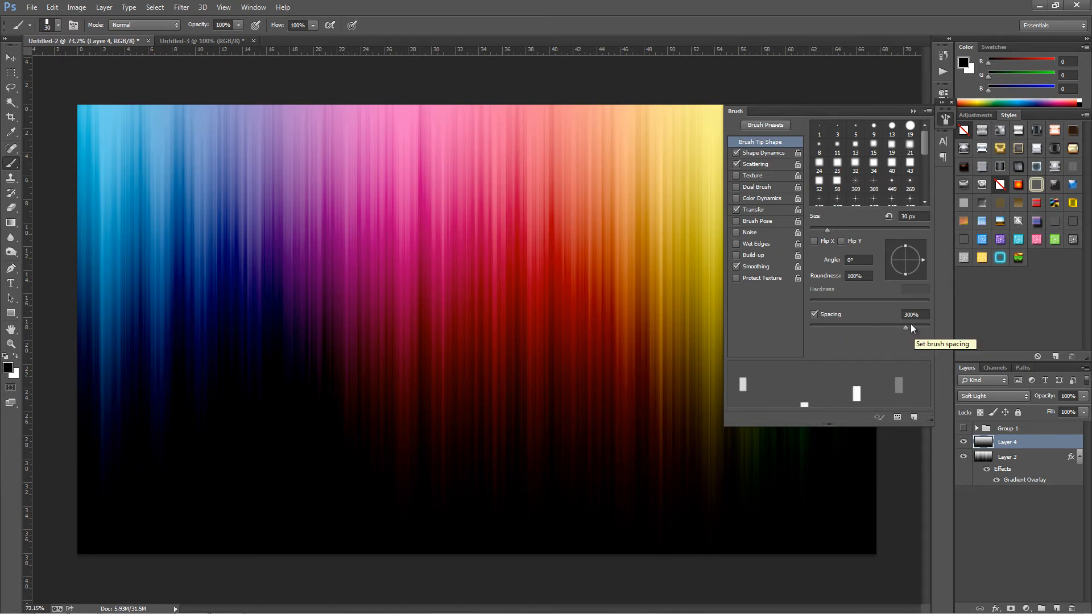
click(764, 153)
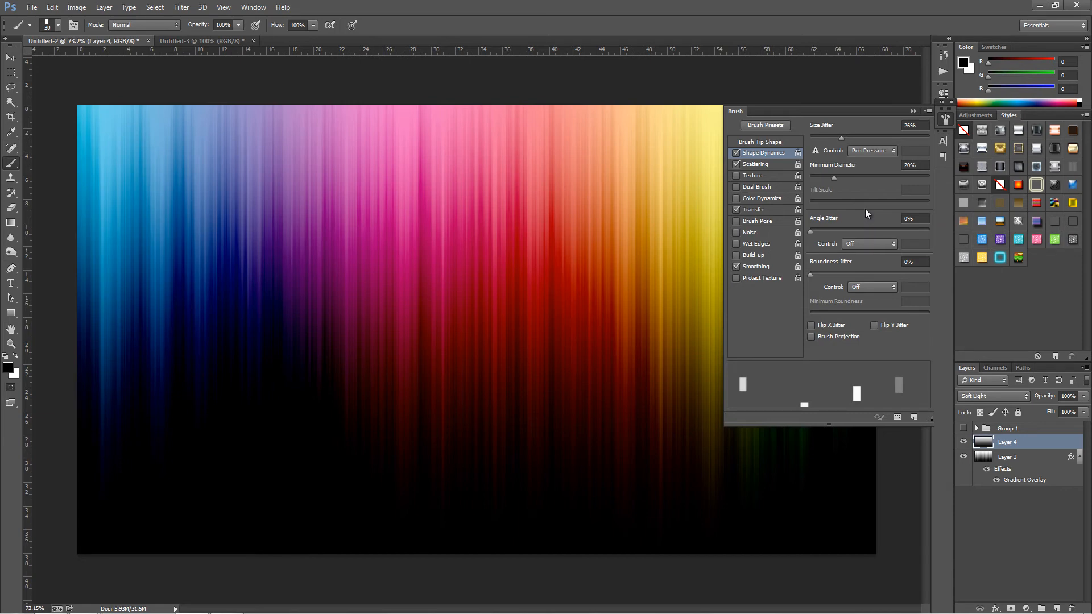
click(757, 164)
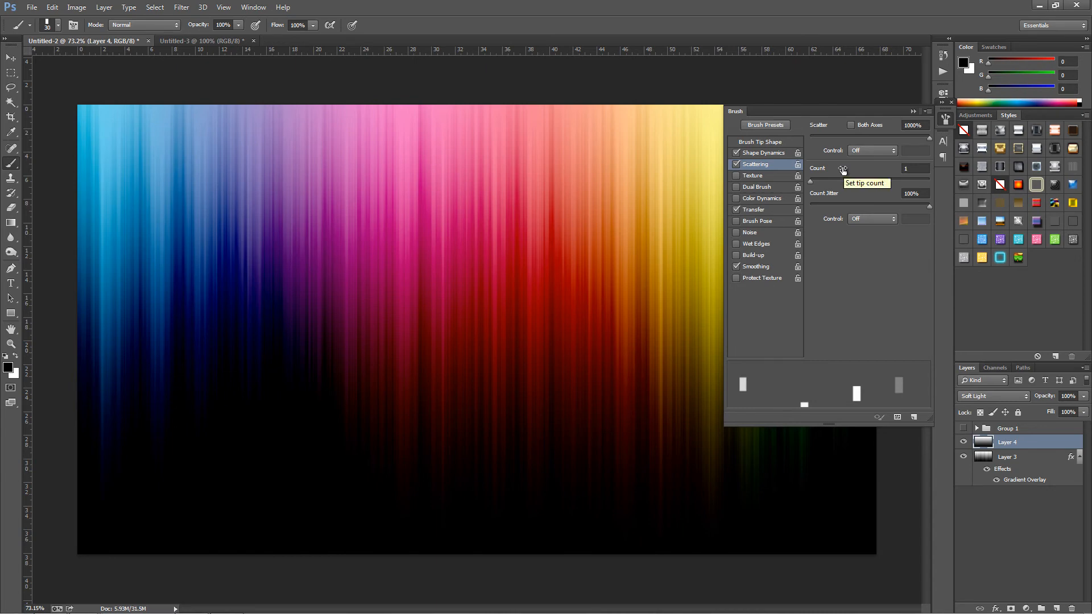
click(764, 211)
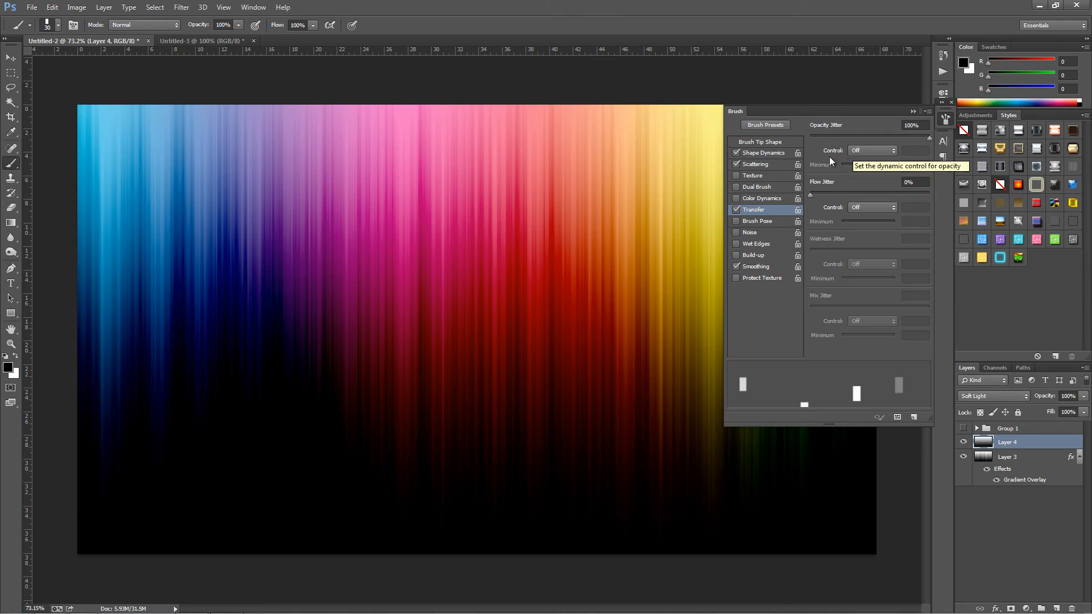
click(913, 111)
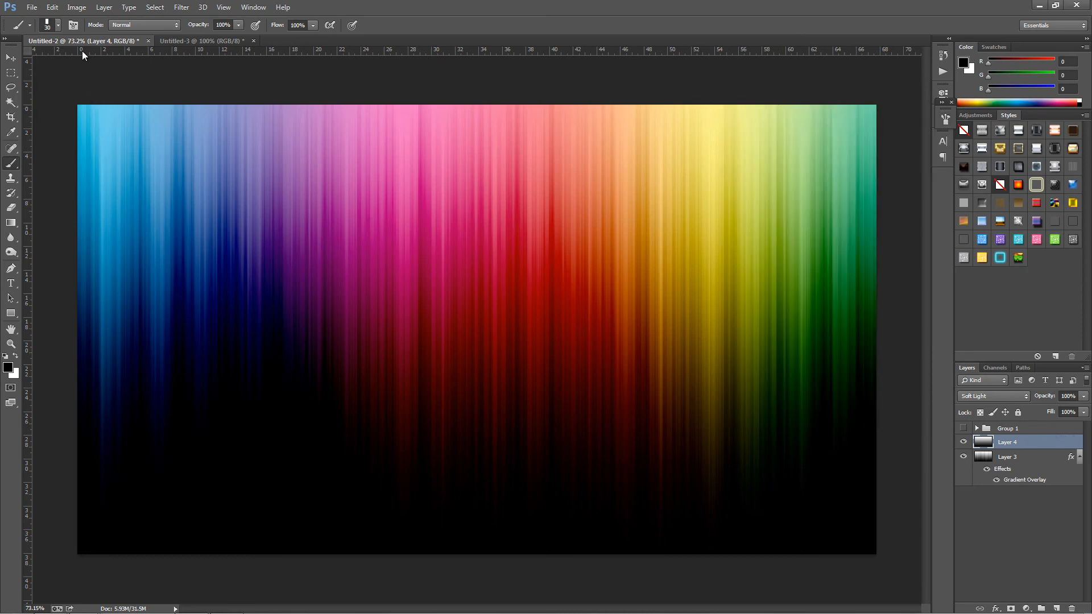
click(59, 26)
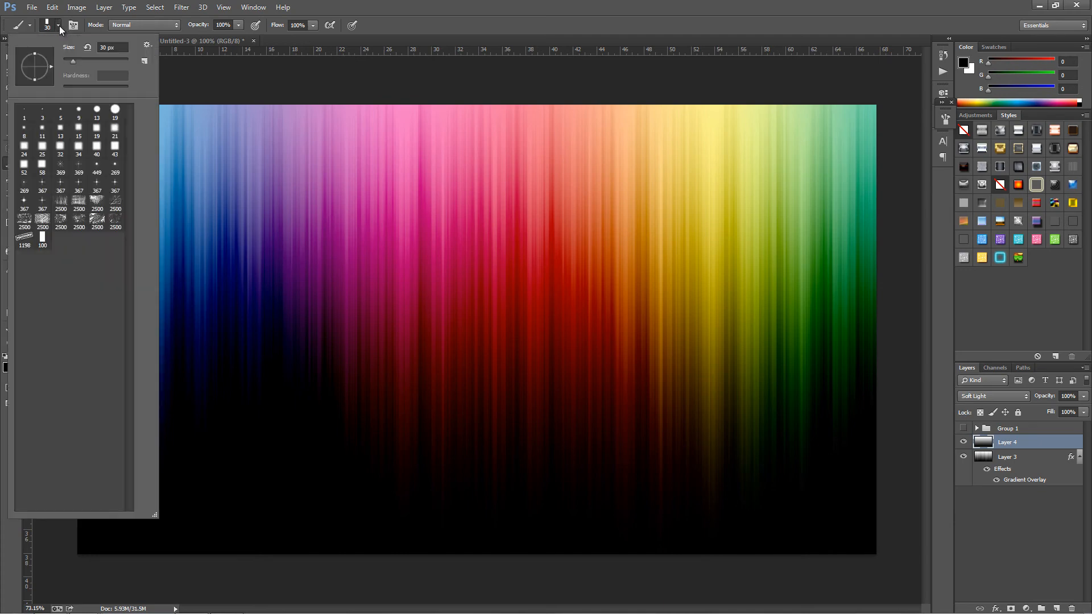
click(59, 27)
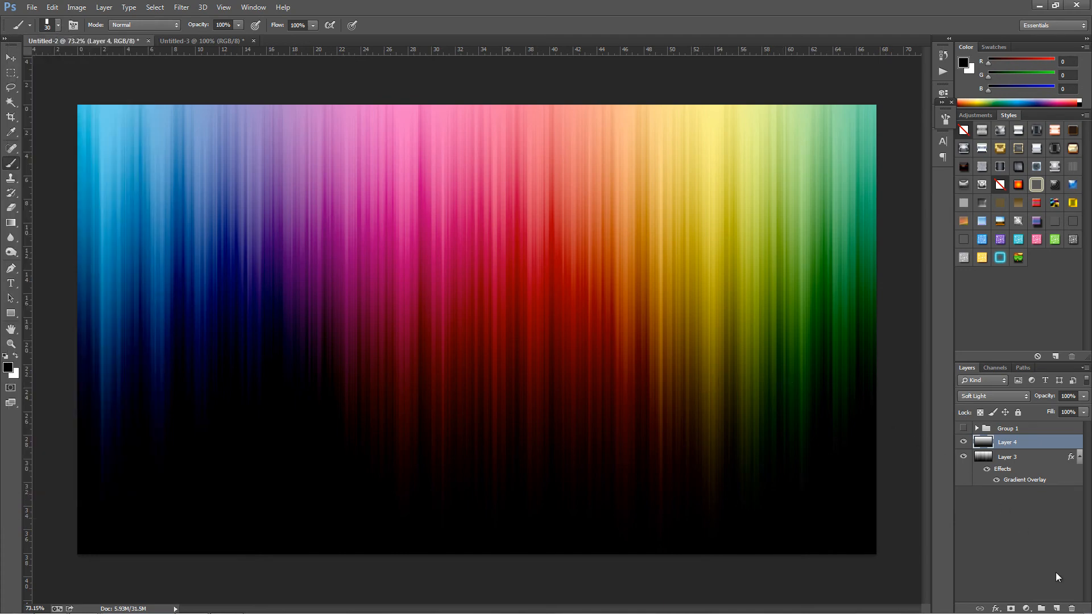
Add a new layer and paint scattered white rectangles across the light streaks with the 30 px rectangular brush.
click(1056, 608)
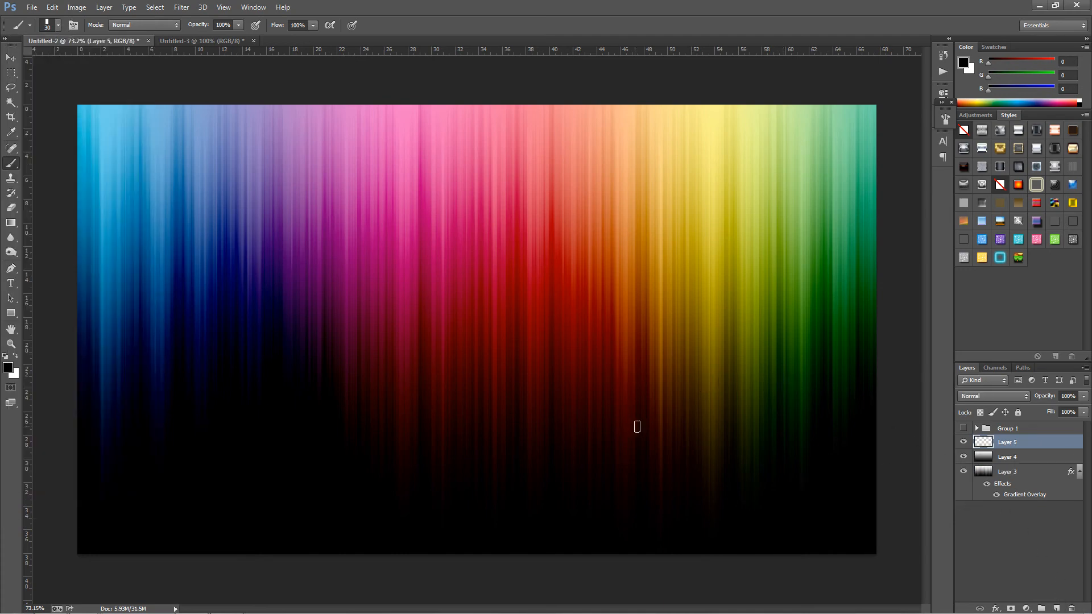
key(x)
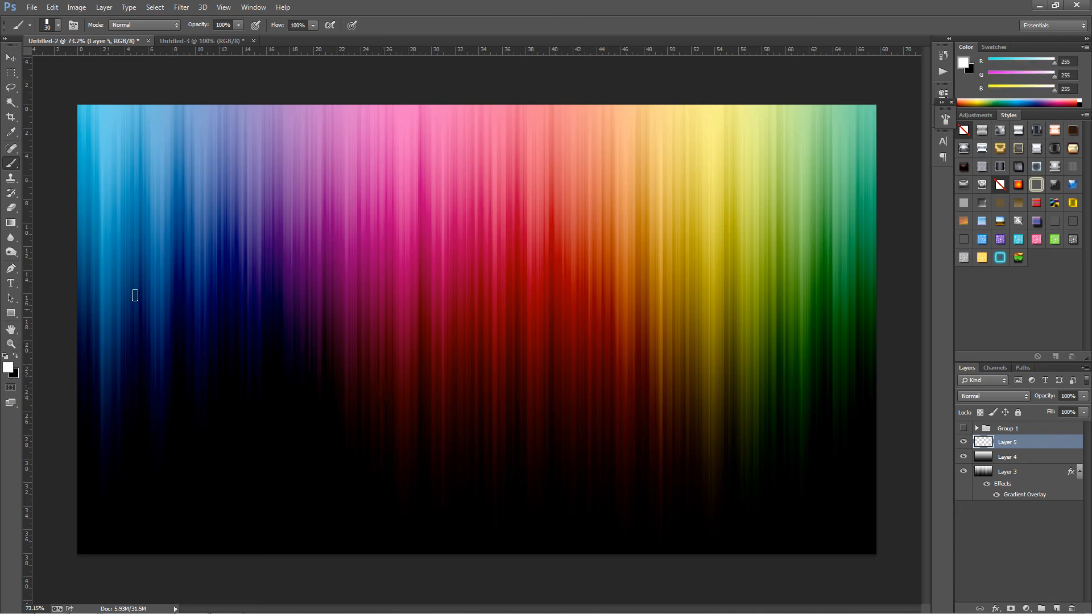
drag(115, 120, 118, 529)
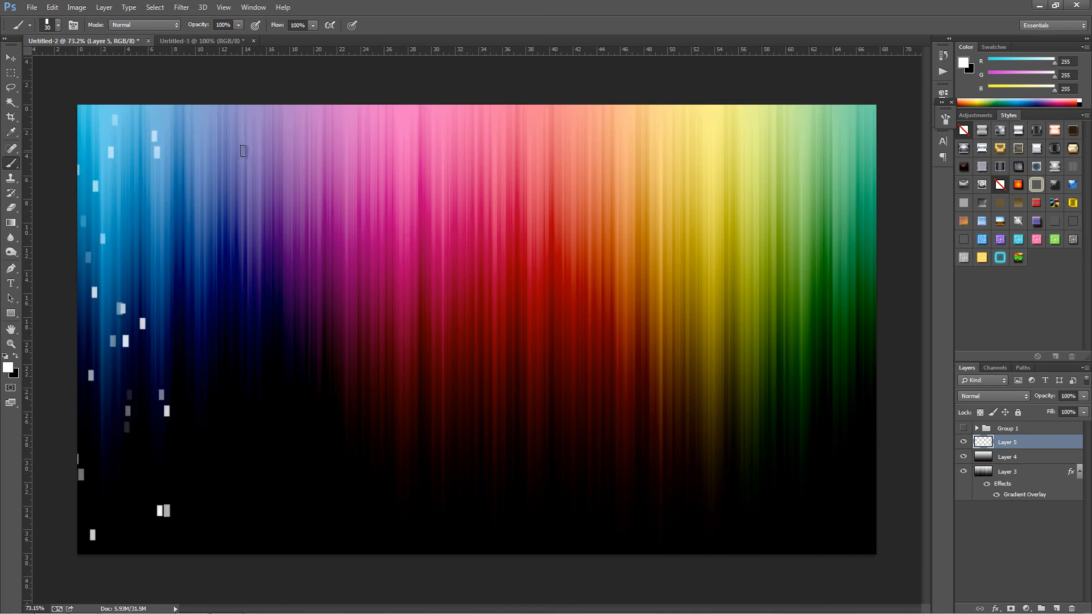
drag(243, 151, 243, 531)
mouse_move(366, 163)
mouse_down()
mouse_move(359, 497)
mouse_move(366, 526)
mouse_up()
mouse_move(485, 161)
mouse_down()
mouse_move(484, 405)
mouse_move(509, 531)
mouse_up()
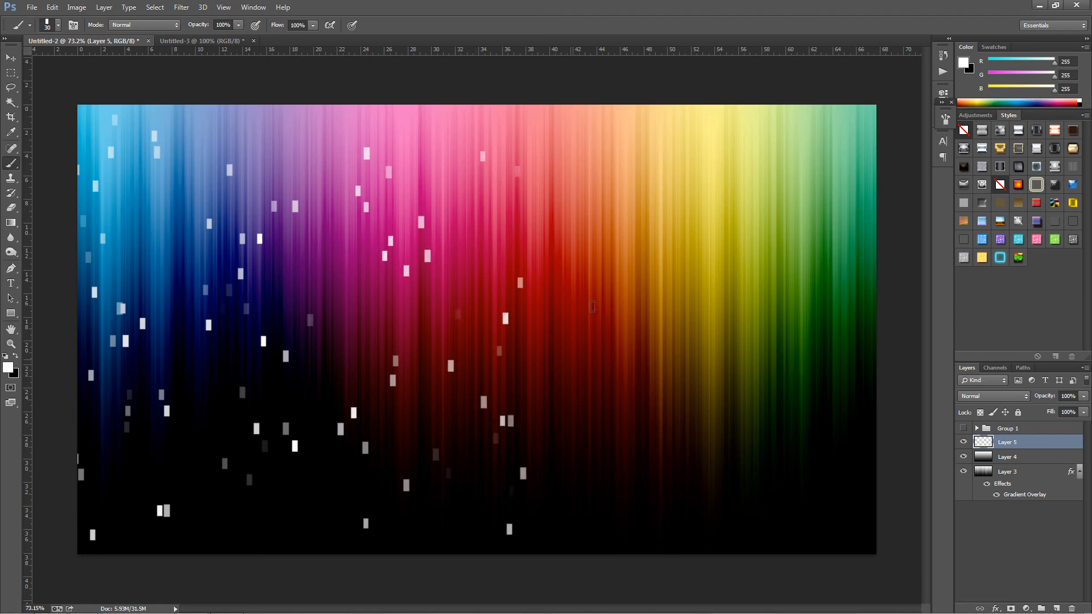
mouse_move(619, 136)
mouse_down()
mouse_move(631, 392)
mouse_move(658, 502)
mouse_up()
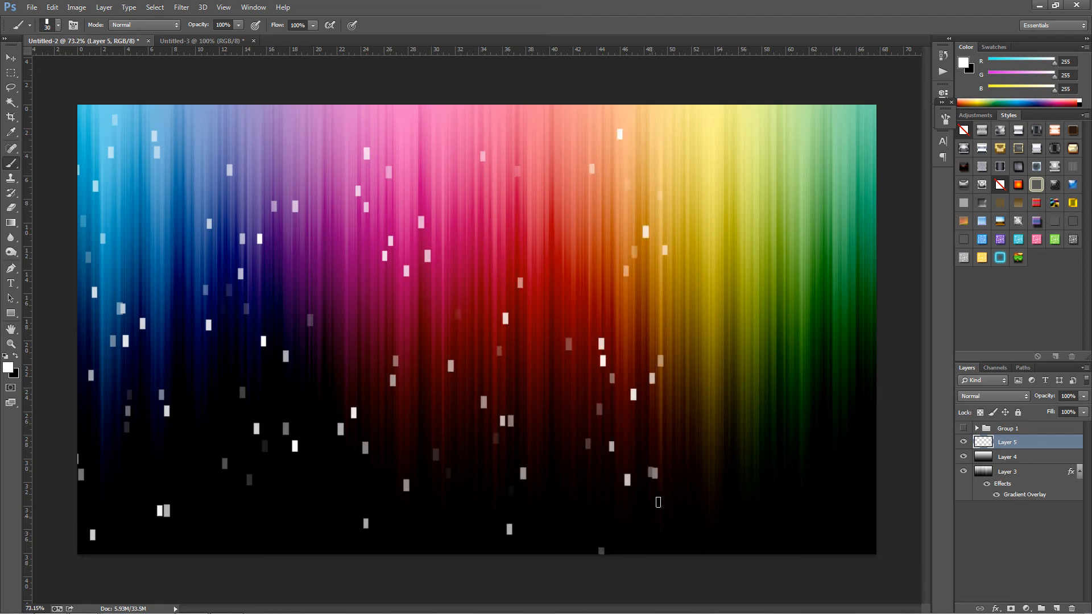
drag(745, 151, 751, 515)
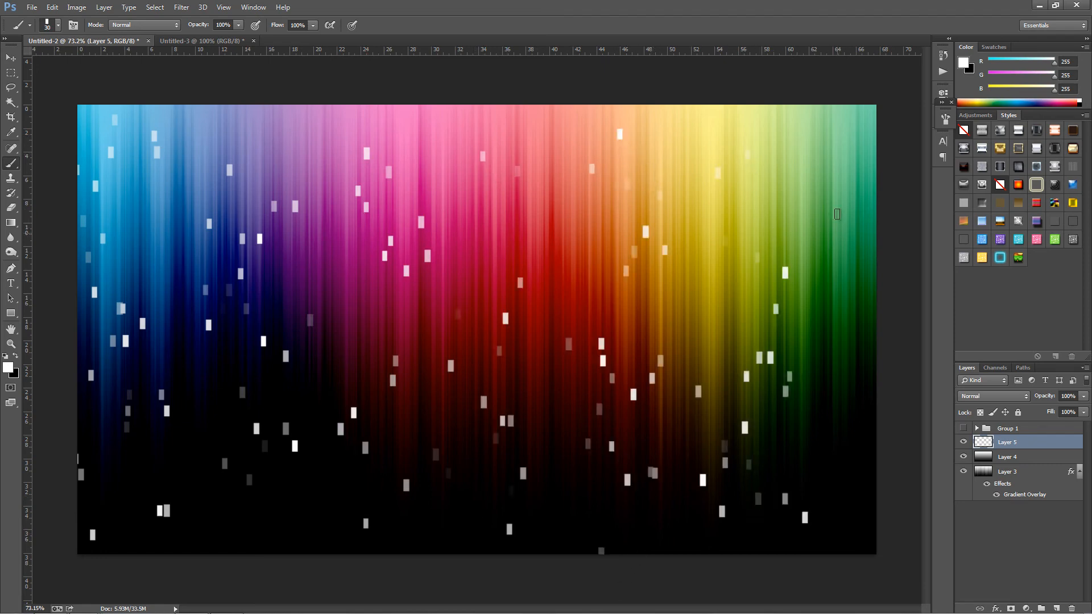
drag(832, 154, 847, 335)
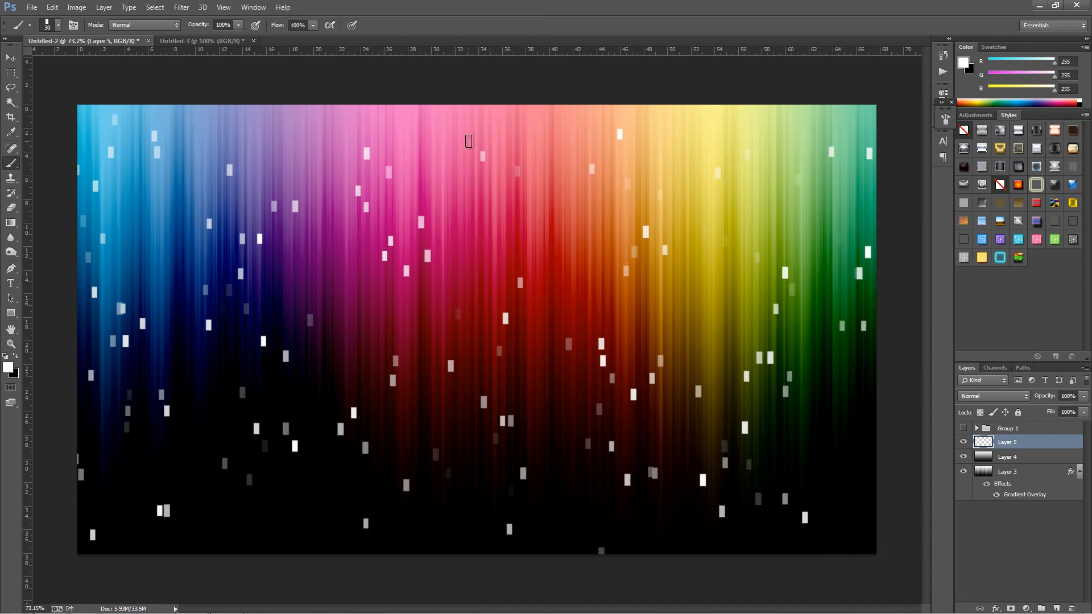
mouse_move(573, 202)
mouse_down()
mouse_move(572, 259)
mouse_move(485, 203)
mouse_move(441, 154)
mouse_move(461, 187)
mouse_move(461, 261)
mouse_move(333, 238)
mouse_move(331, 296)
mouse_move(281, 140)
mouse_move(248, 128)
mouse_move(285, 122)
mouse_move(242, 183)
mouse_move(164, 198)
mouse_move(149, 229)
mouse_move(179, 305)
mouse_up()
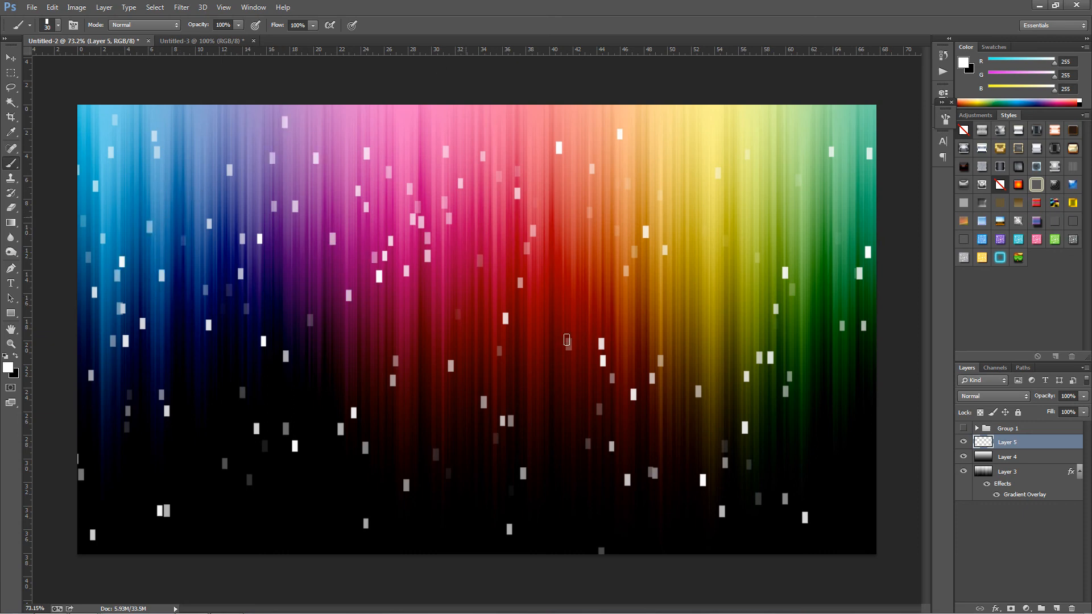
mouse_move(567, 340)
mouse_down()
mouse_move(726, 220)
mouse_move(718, 330)
mouse_move(703, 357)
mouse_move(551, 290)
mouse_move(557, 316)
mouse_up()
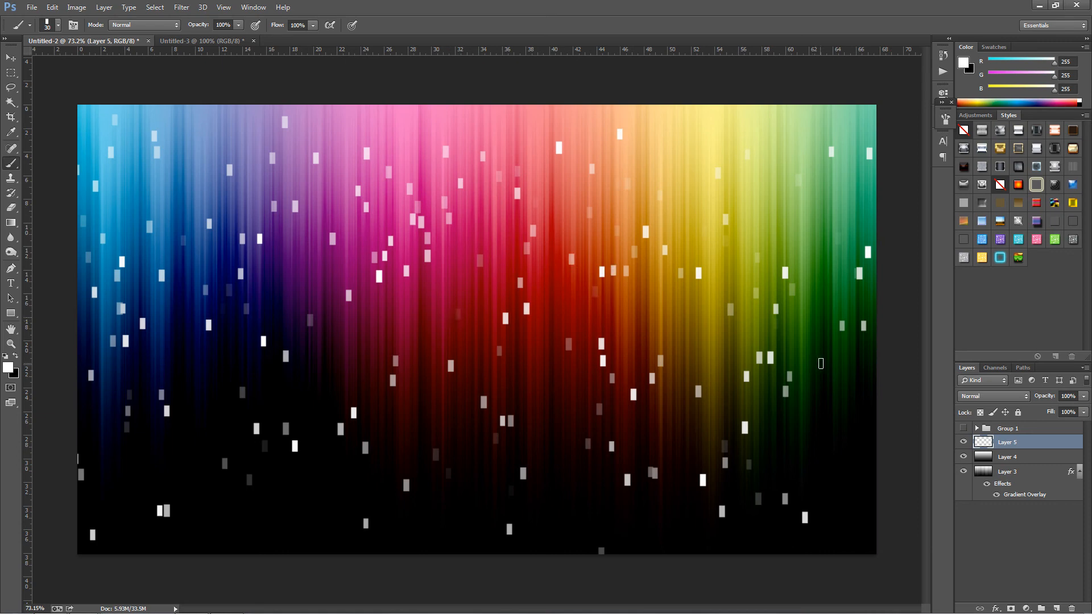
Set the blend mode of the rectangles layer to Overlay.
click(986, 394)
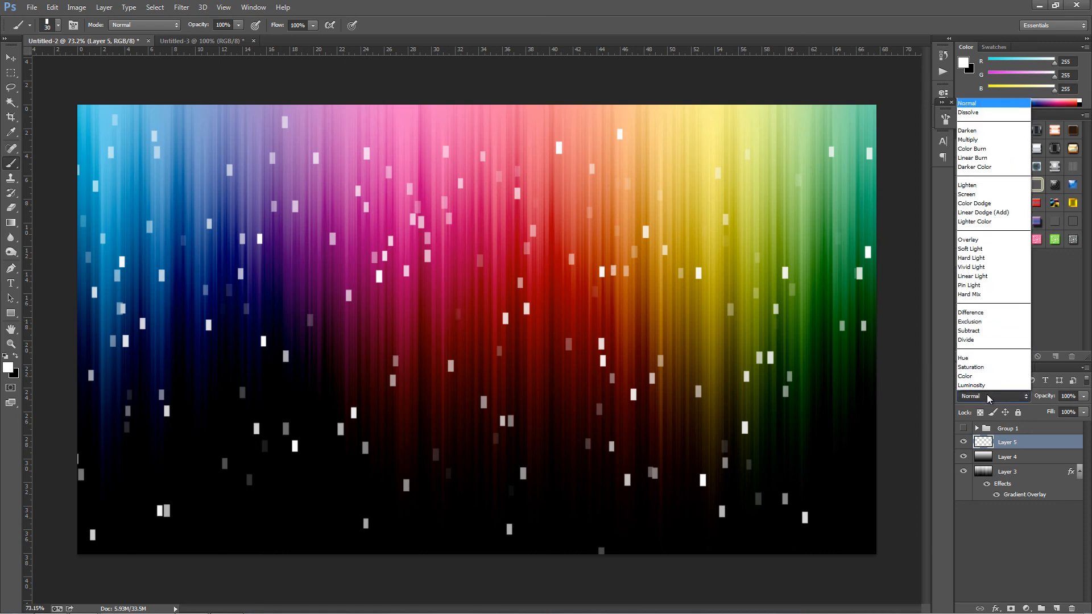
click(993, 240)
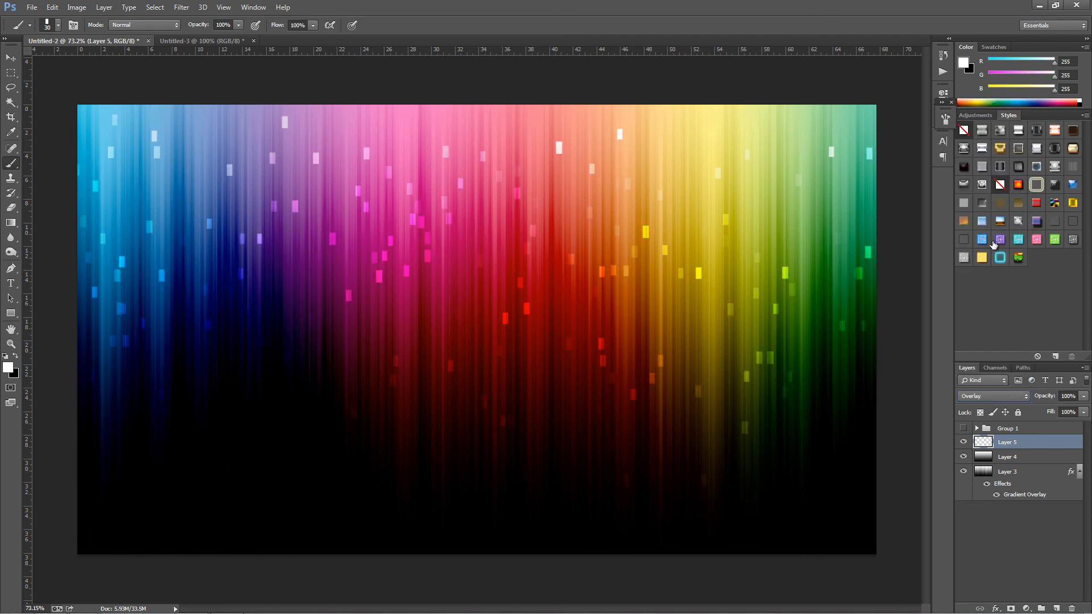